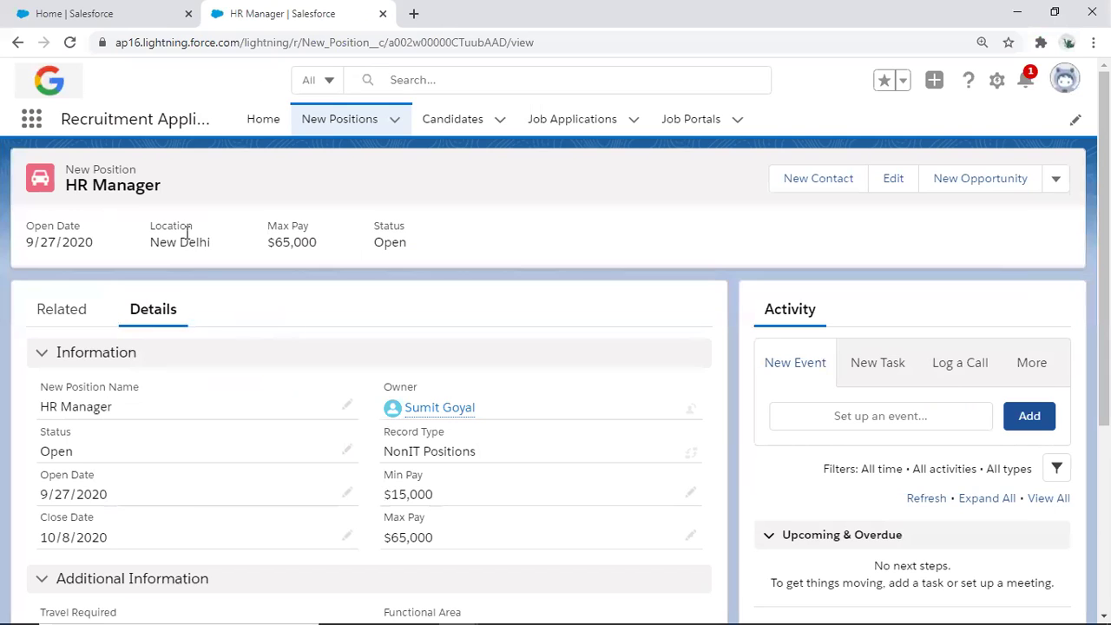
Step: Switch from the HR Manager position record to the Setup Home browser tab
click(138, 14)
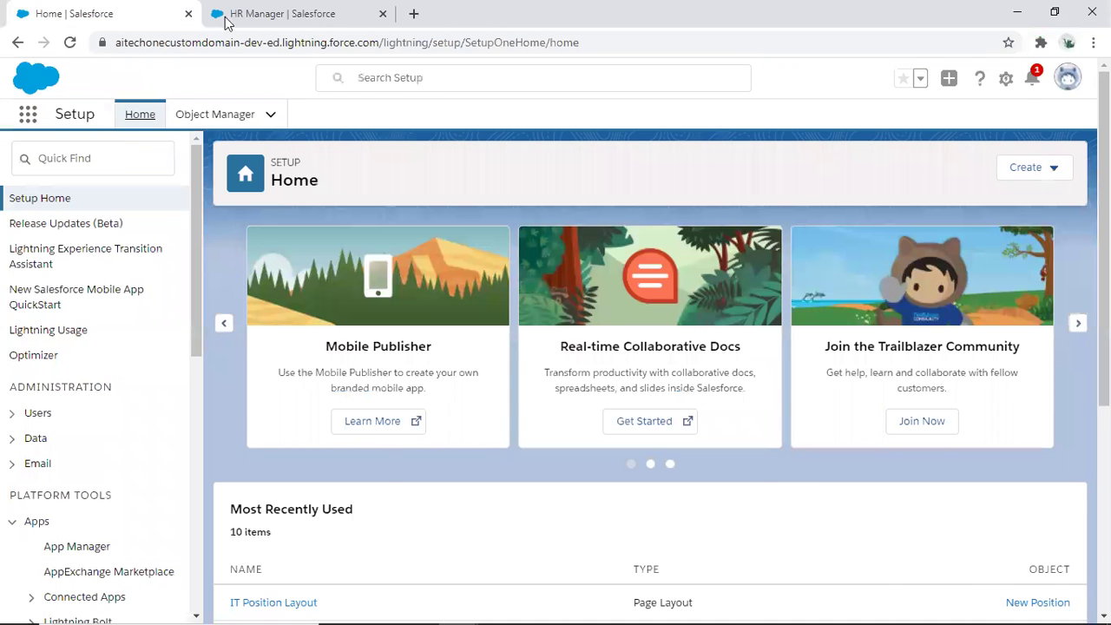
Step: Return to Setup Home and select the org's domain part of the address
key(ctrl+Tab)
click(83, 18)
drag(115, 44, 271, 44)
Step: Search Setup Quick Find for 'domain' and open the My Domain page
click(77, 158)
text(domain)
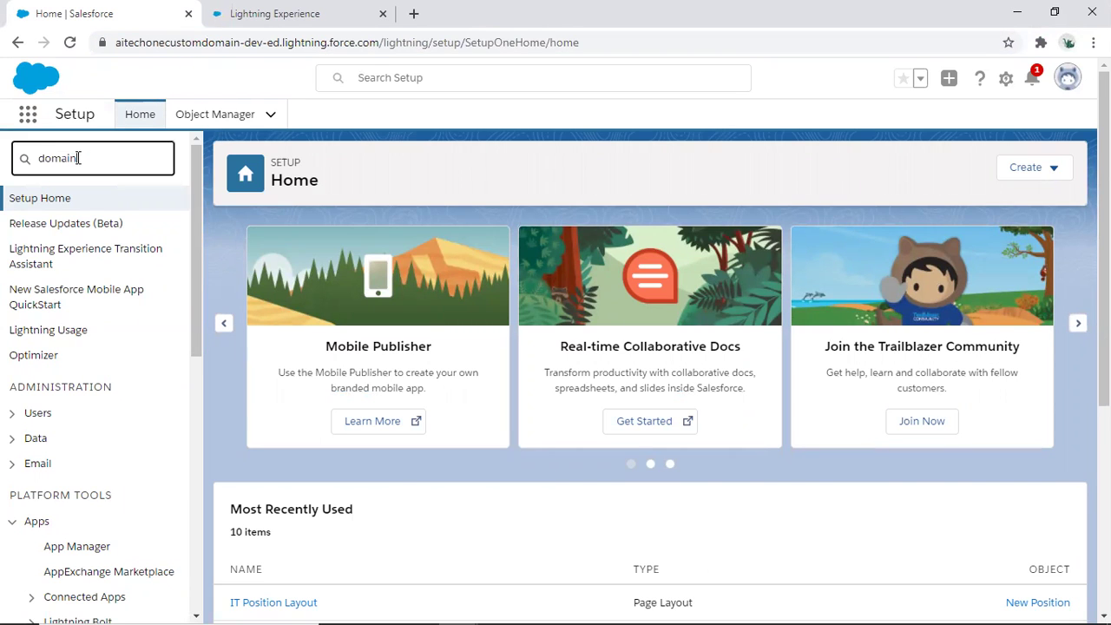
click(84, 430)
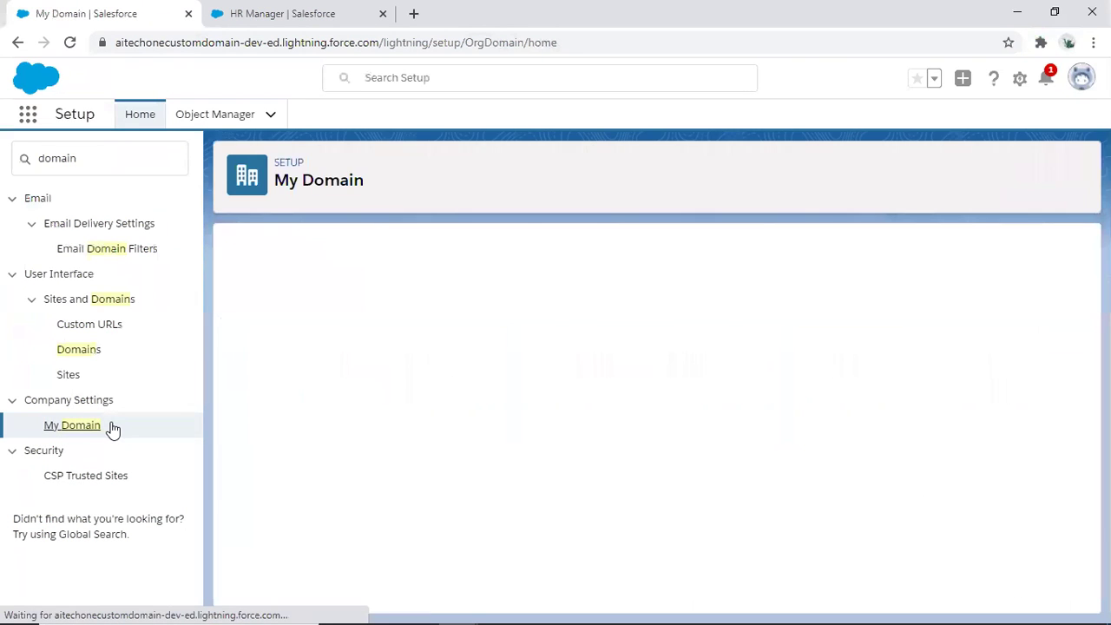
scroll(802, 454, down, 4)
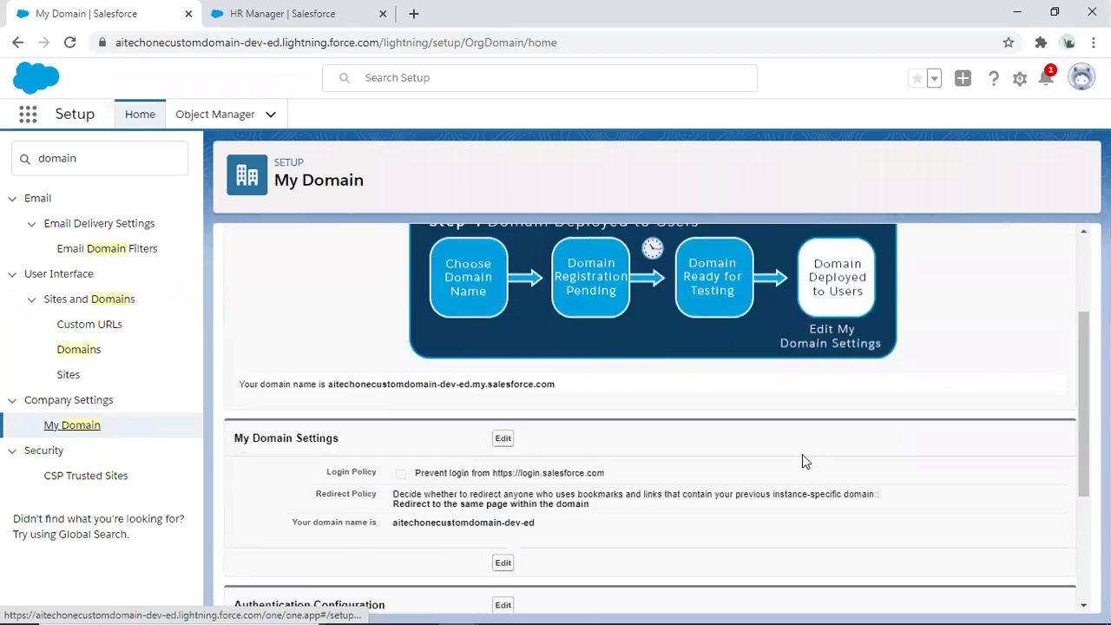
scroll(531, 382, up, 2)
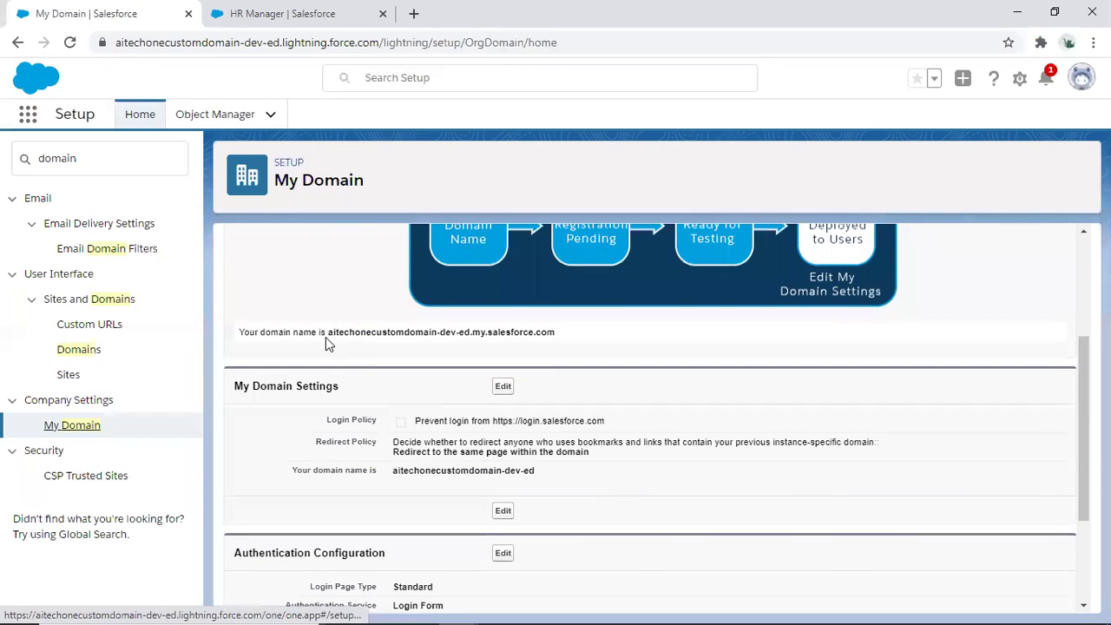
Step: Select the org's full domain name shown on the My Domain page
drag(328, 335, 516, 333)
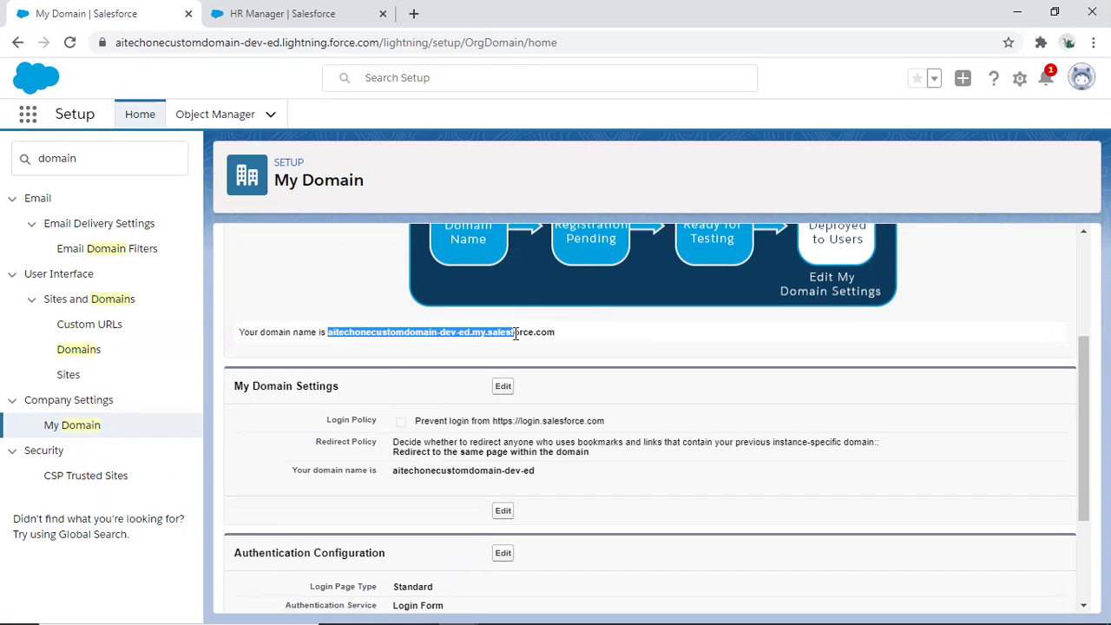
drag(515, 334, 560, 330)
click(425, 359)
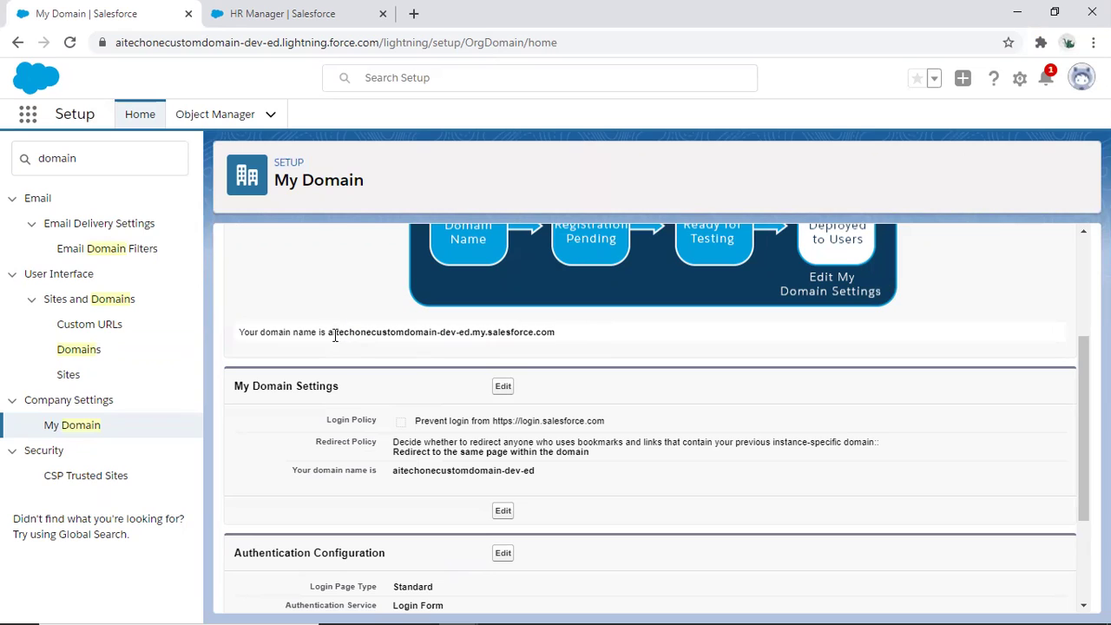
drag(329, 333, 557, 335)
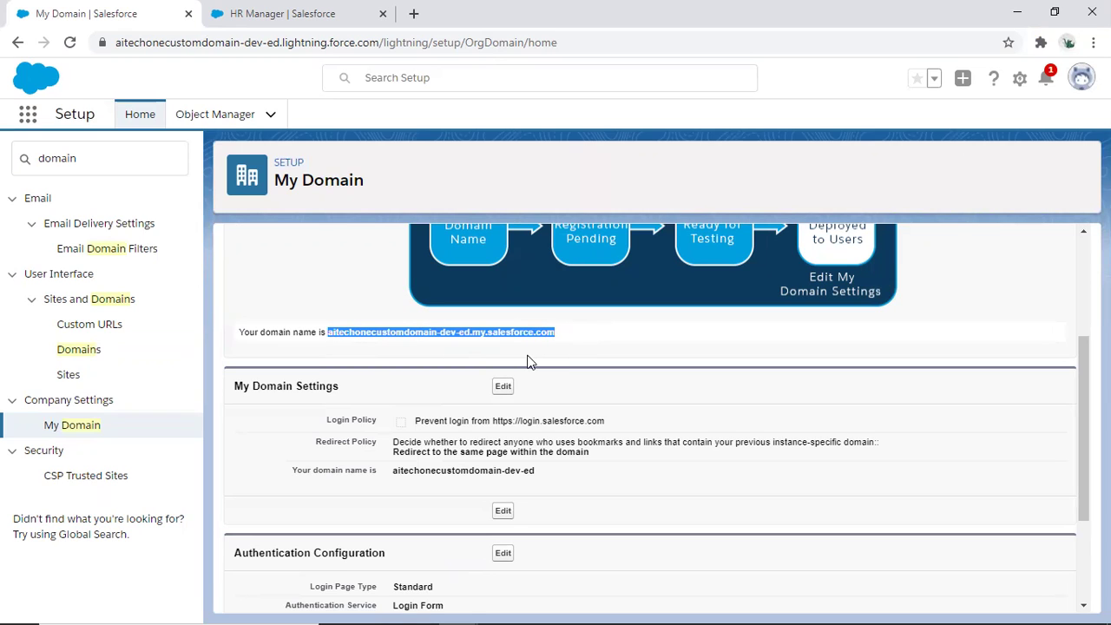
click(90, 158)
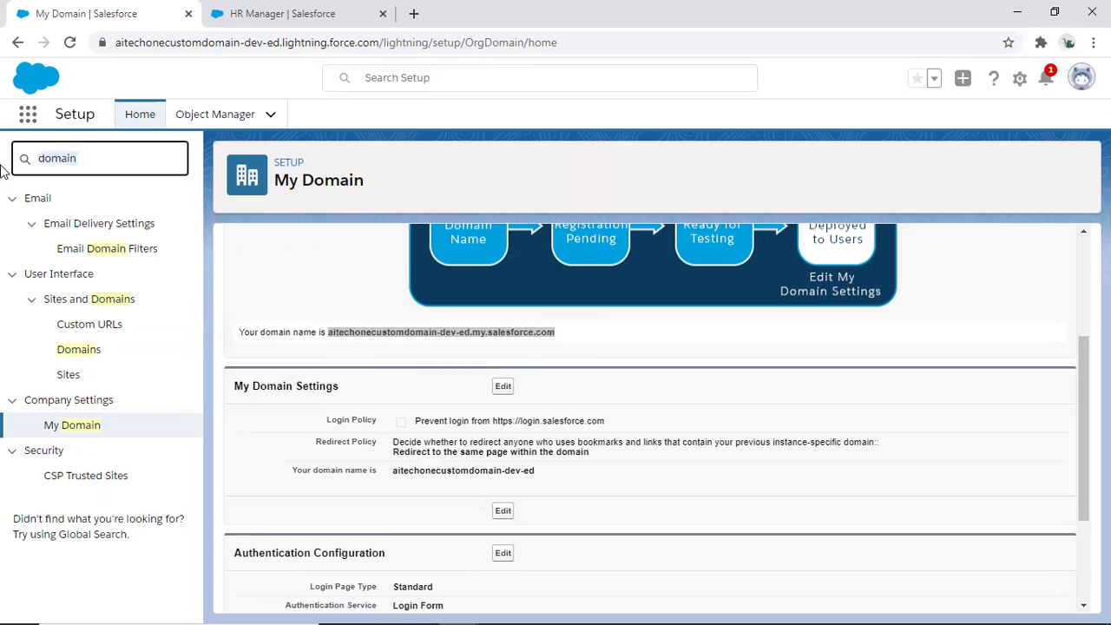
Step: Open Sharing Settings via Quick Find 'sharing se' and check the HR Manager record's actions
text(sharing )
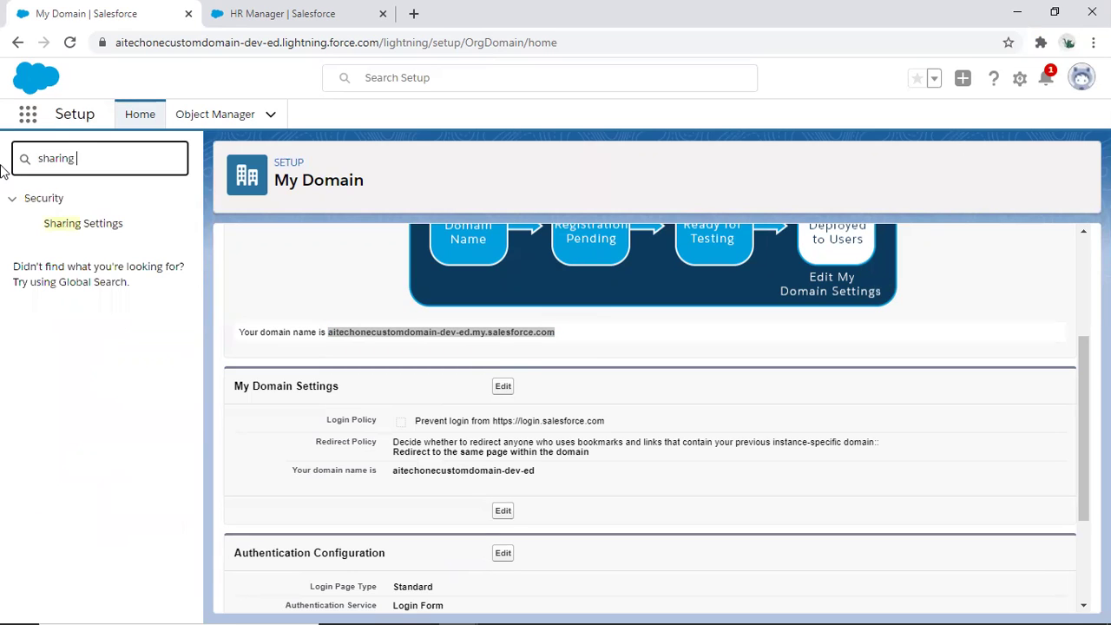
text(se)
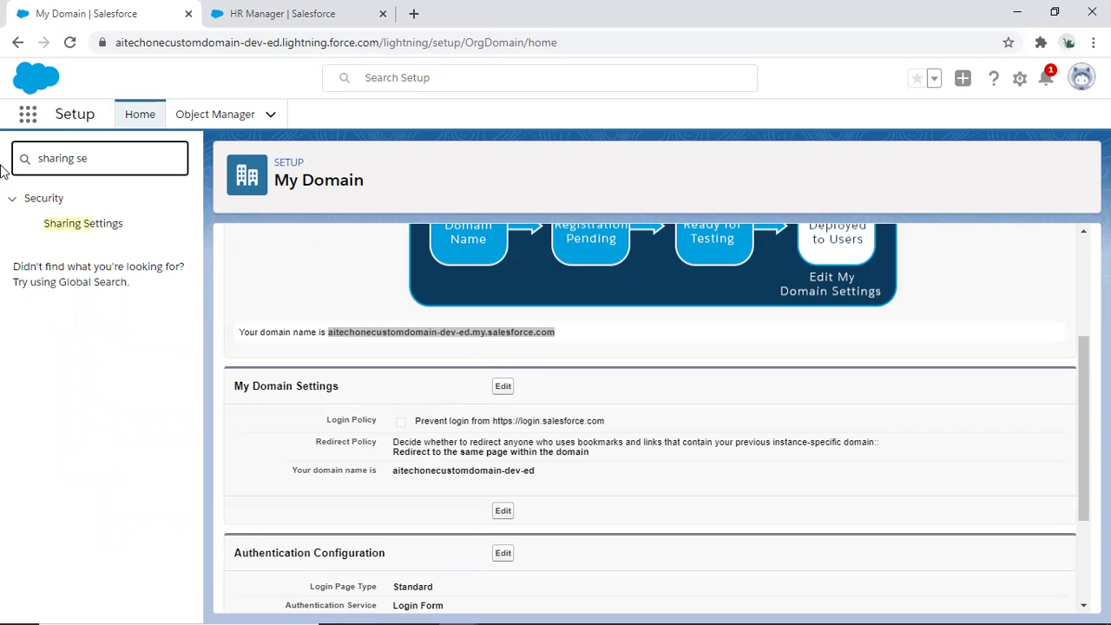
click(67, 228)
click(280, 11)
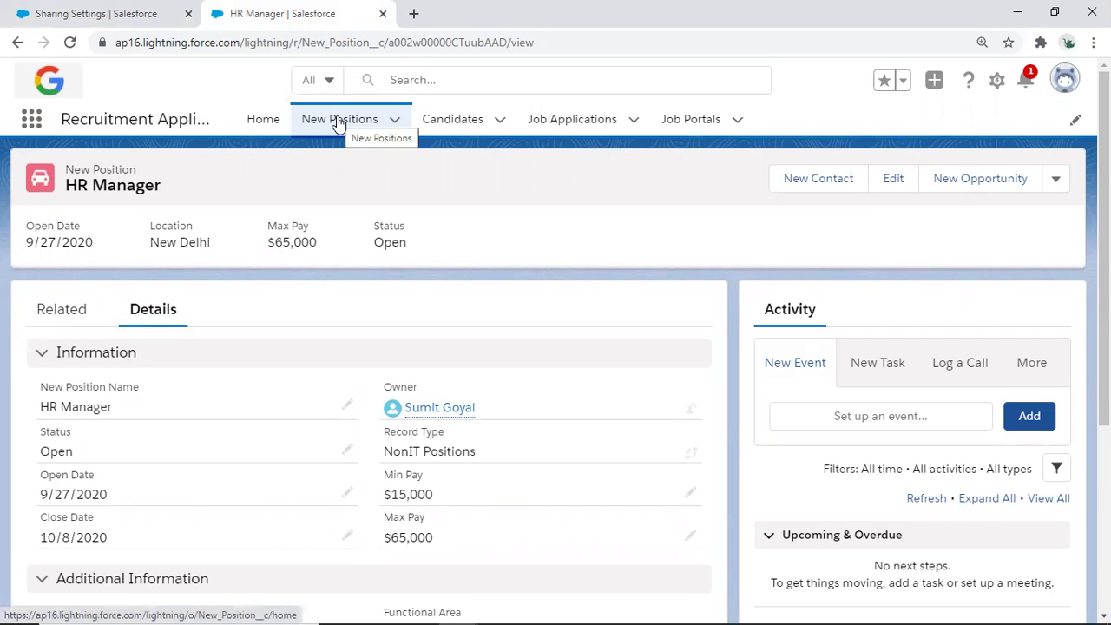
click(1055, 177)
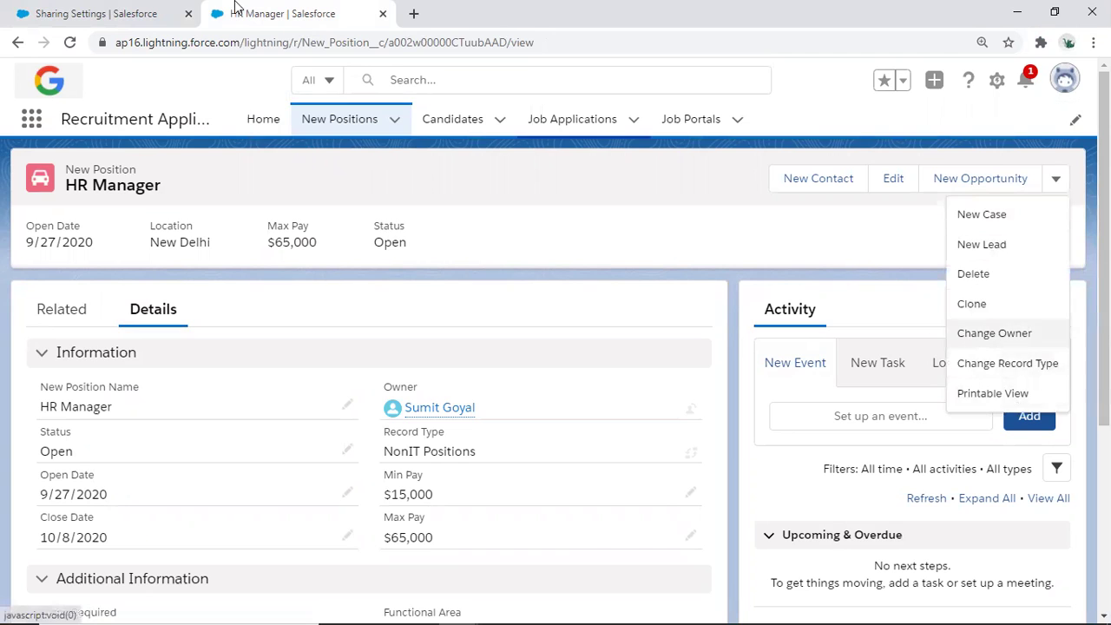
click(95, 13)
Step: Find Organization-Wide Defaults and highlight New Position's Private default access
scroll(342, 321, down, 3)
scroll(344, 318, up, 2)
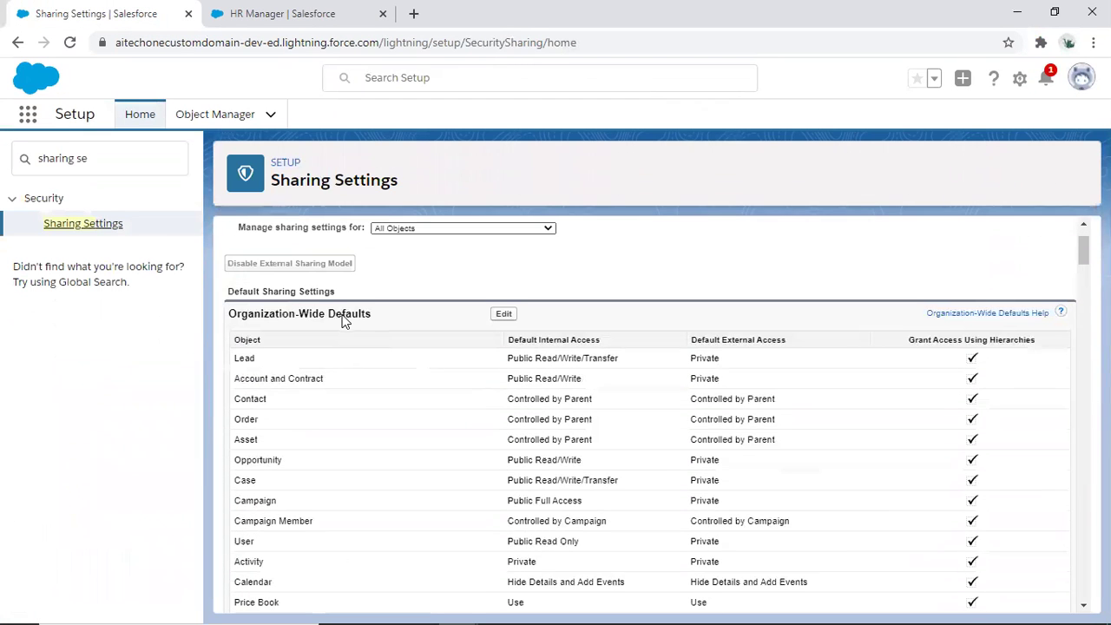
drag(229, 321, 360, 327)
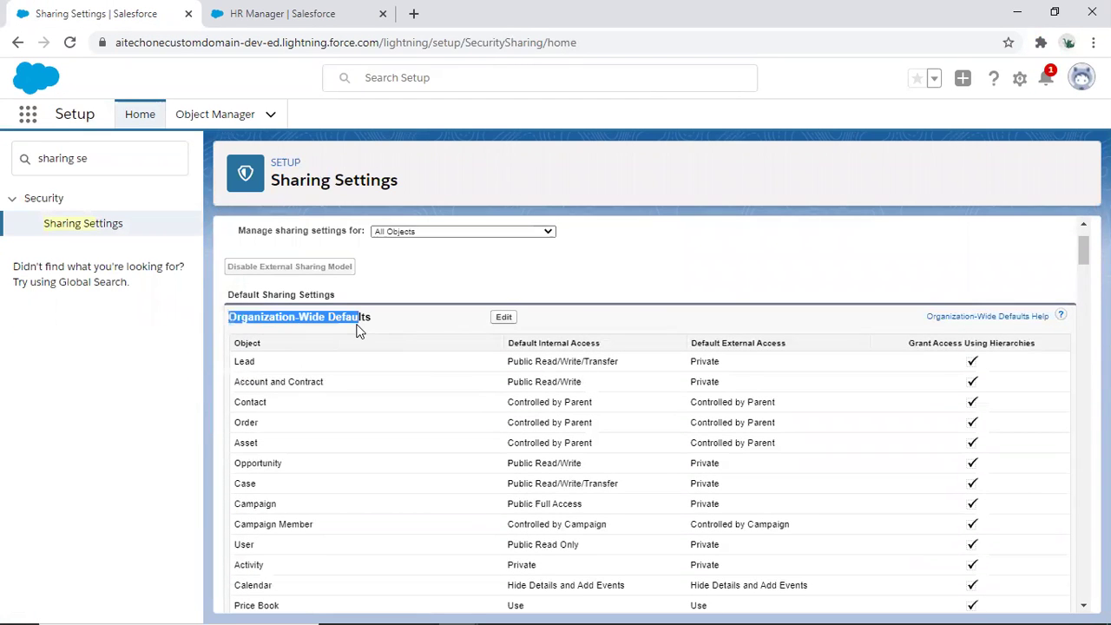
scroll(360, 328, down, 6)
scroll(382, 478, down, 10)
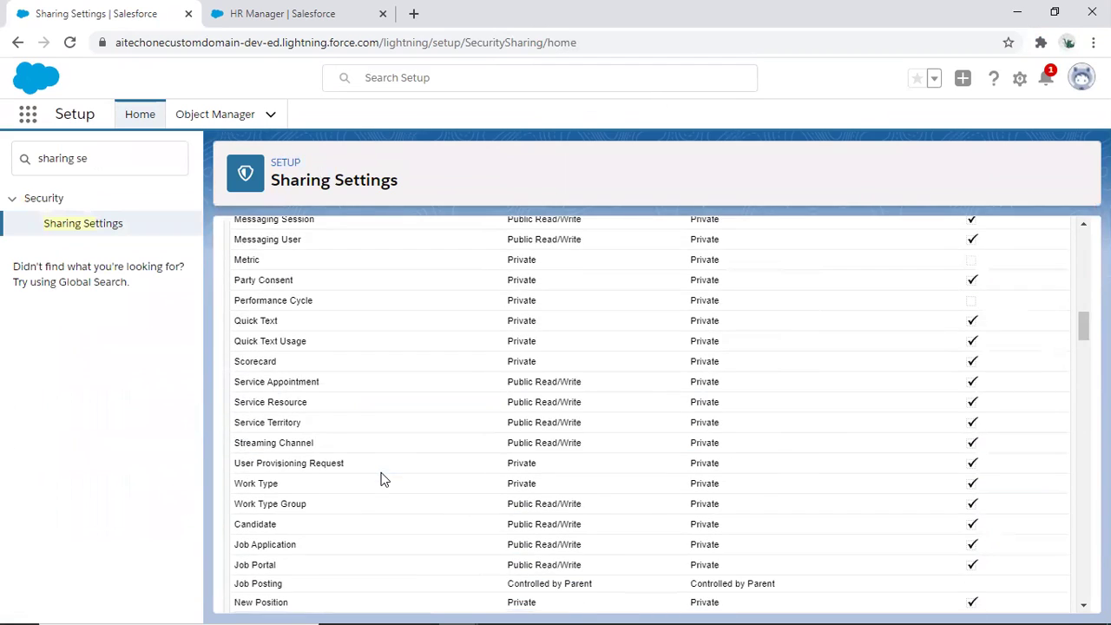
scroll(381, 479, up, 3)
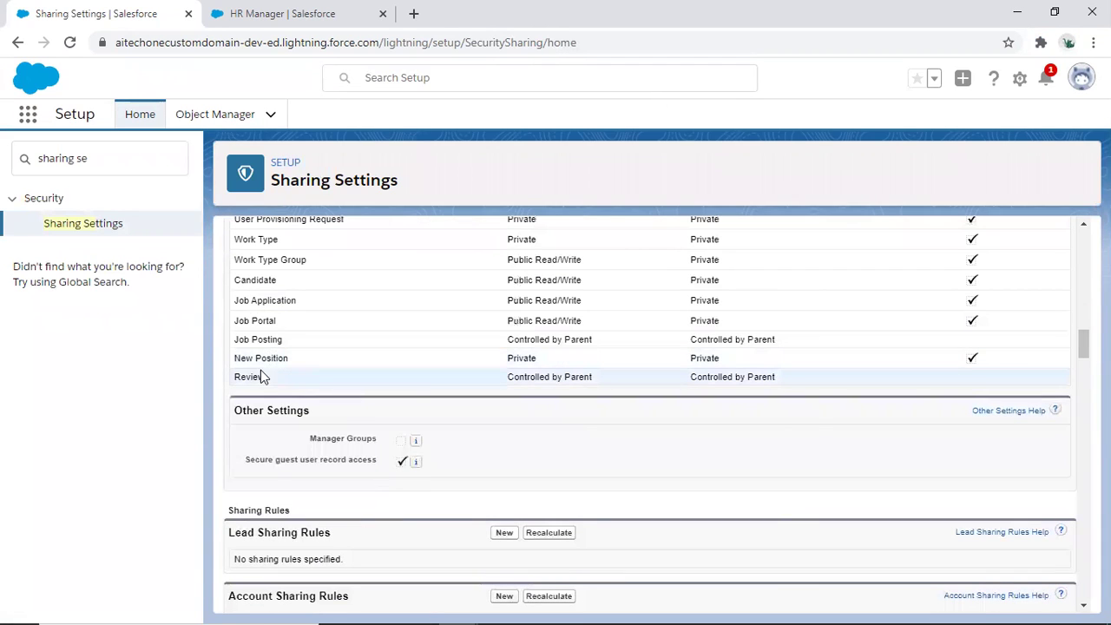
double_click(518, 358)
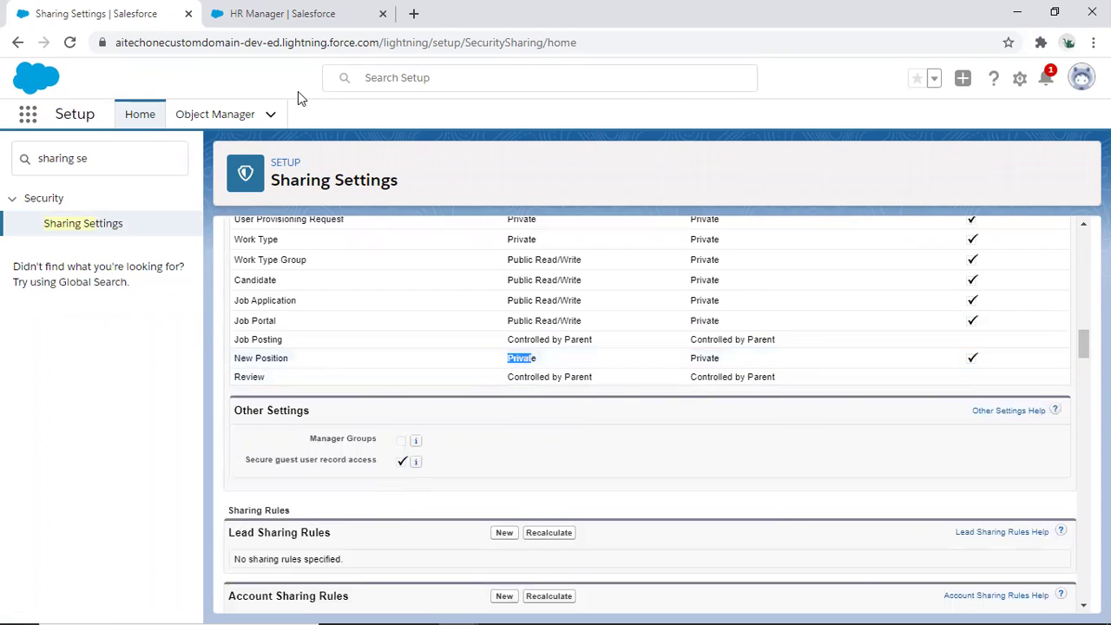
Step: Recheck the HR Manager record's additional actions, then review Sharing Settings again
click(312, 14)
click(1059, 179)
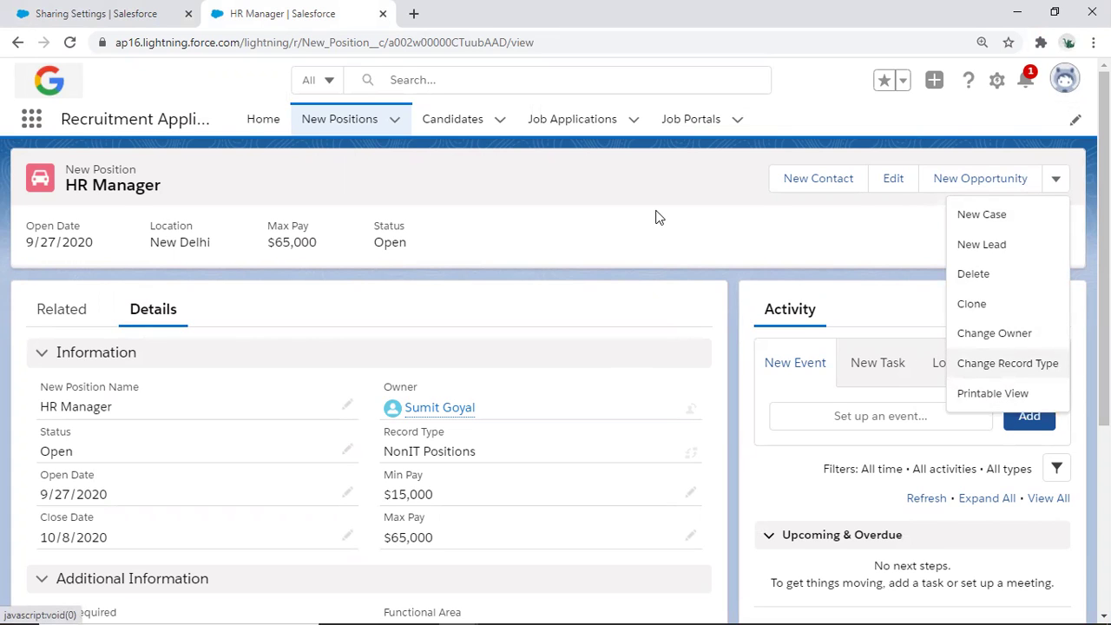
click(52, 14)
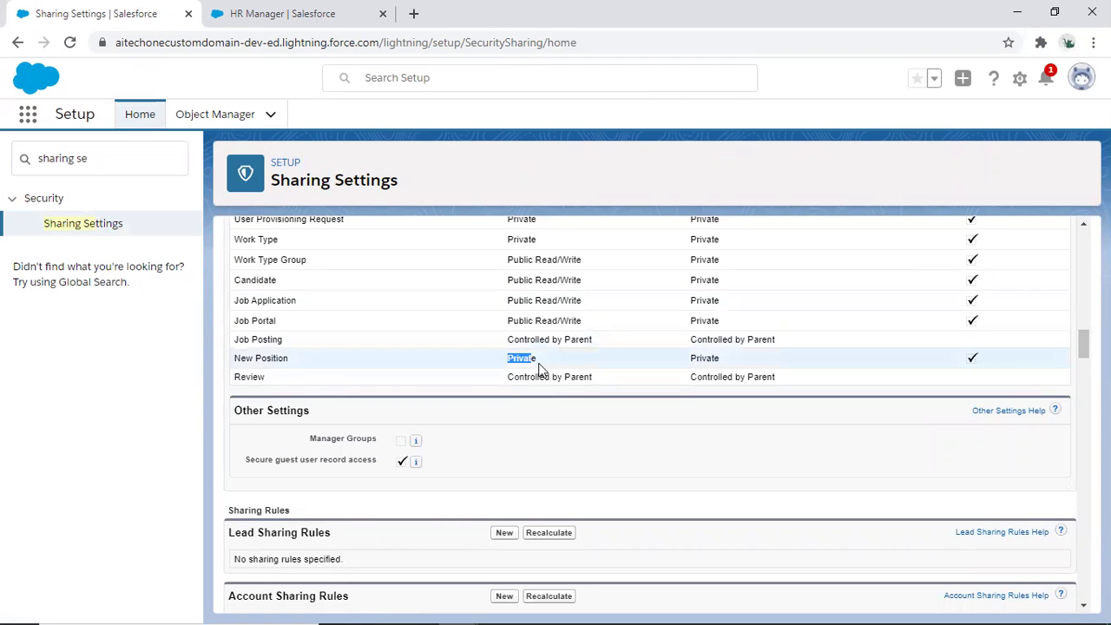
scroll(538, 368, up, 12)
scroll(539, 367, up, 7)
scroll(539, 368, down, 5)
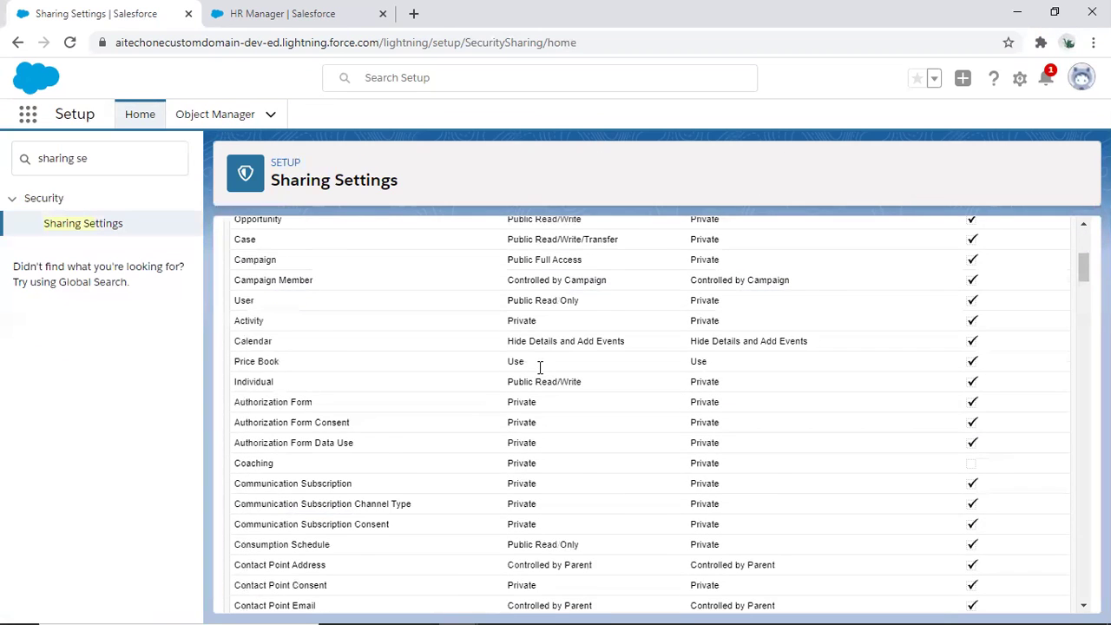
scroll(539, 368, down, 3)
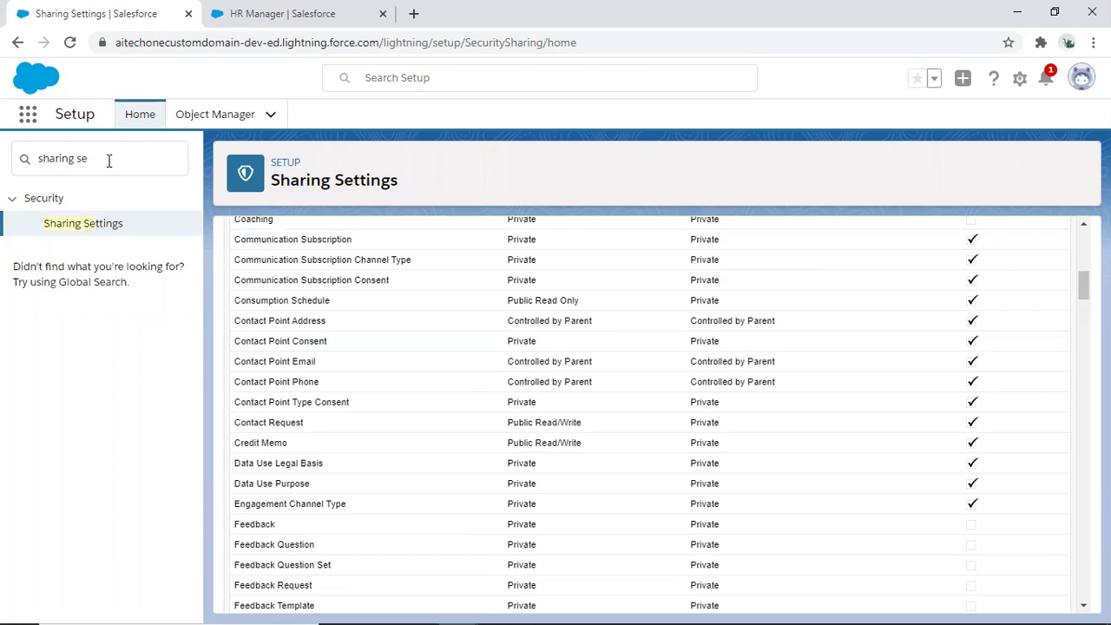
Step: Open AppExchange from the App Launcher's full list of apps
click(28, 113)
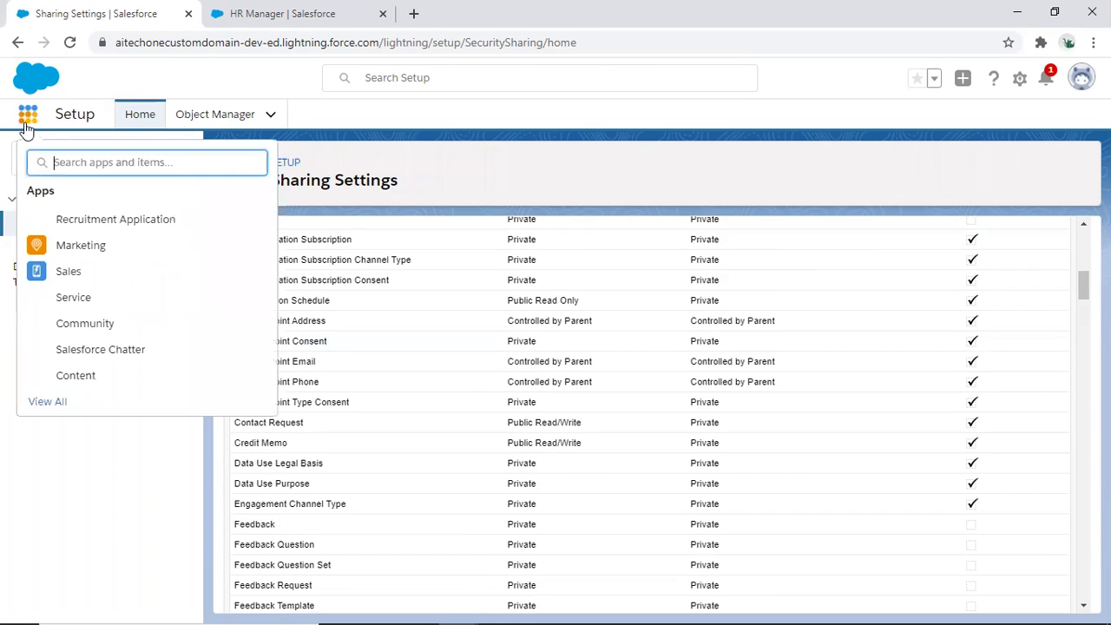
click(53, 404)
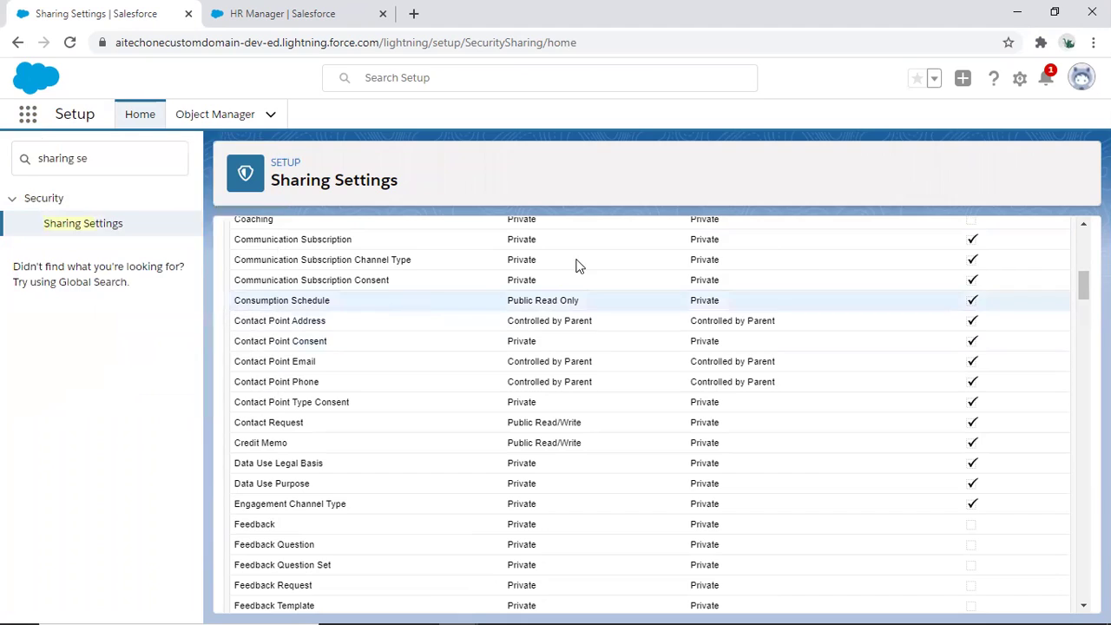
click(944, 162)
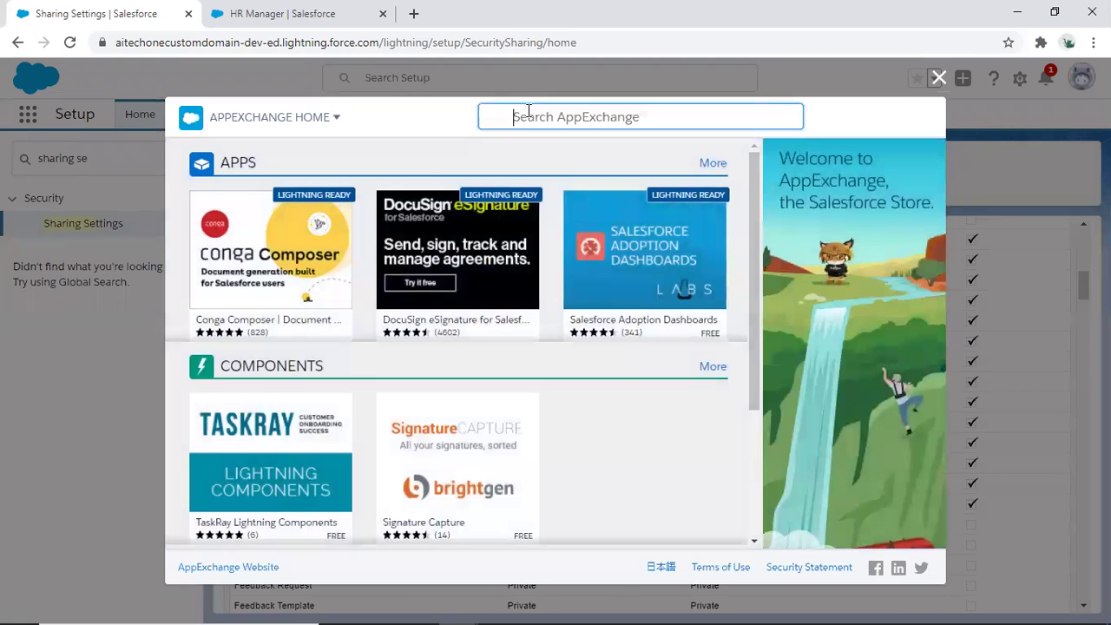
Step: Search the component store for 'lightning sharing'
text(lightnin)
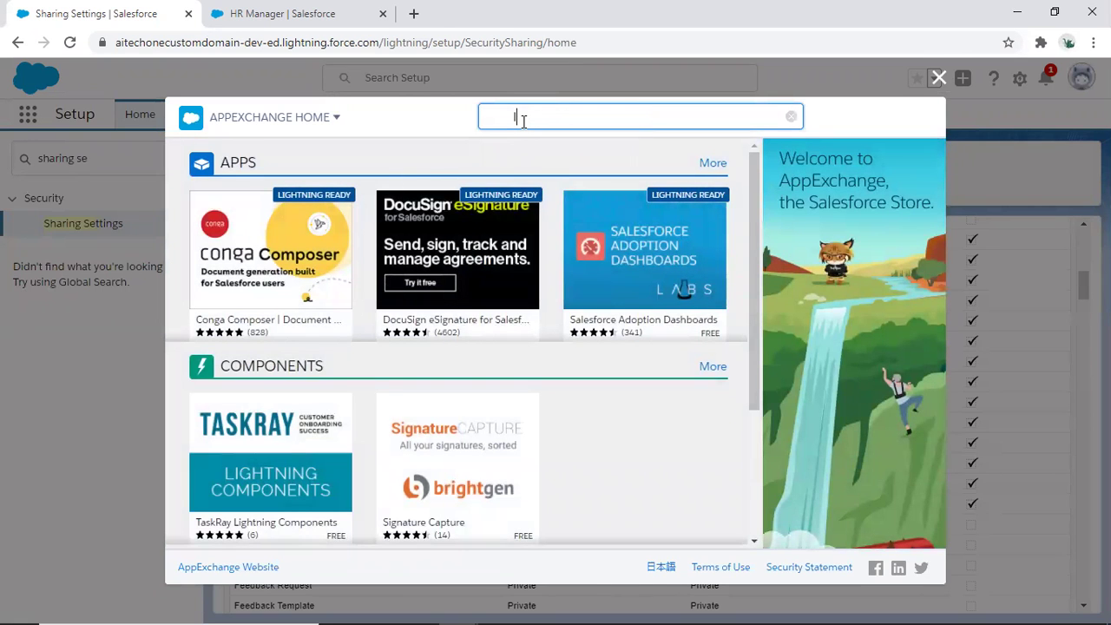
text(g)
key(BackSpace)
key(BackSpace)
key(BackSpace)
key(BackSpace)
key(BackSpace)
key(BackSpace)
text(htning)
key(BackSpace)
text(ning sharing)
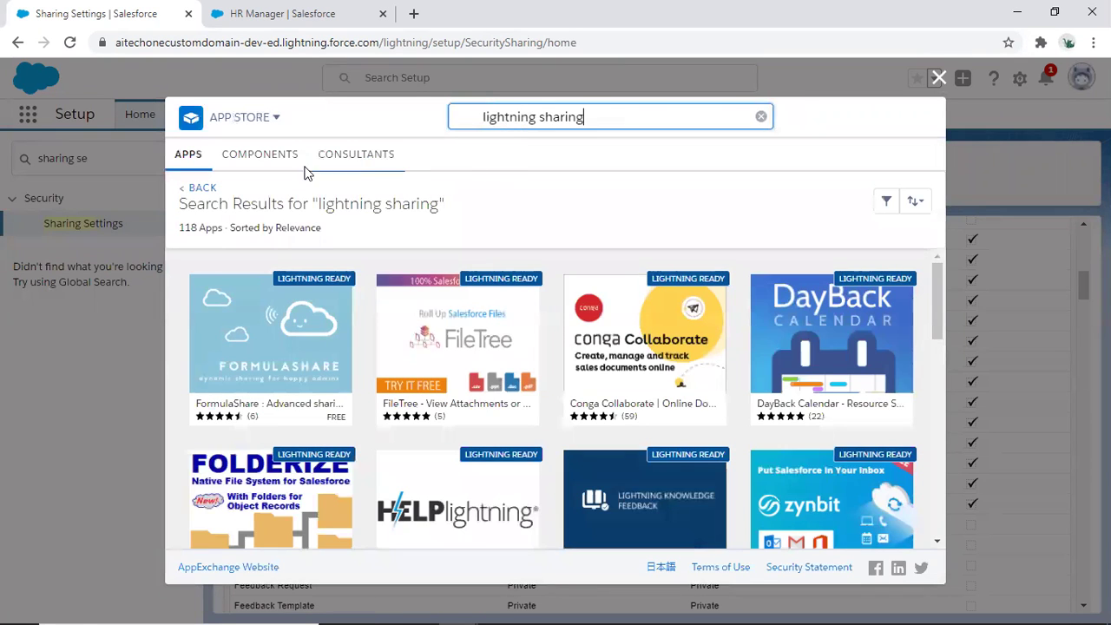
Step: Switch to Components results and open the Lightning Sharing listing
click(256, 155)
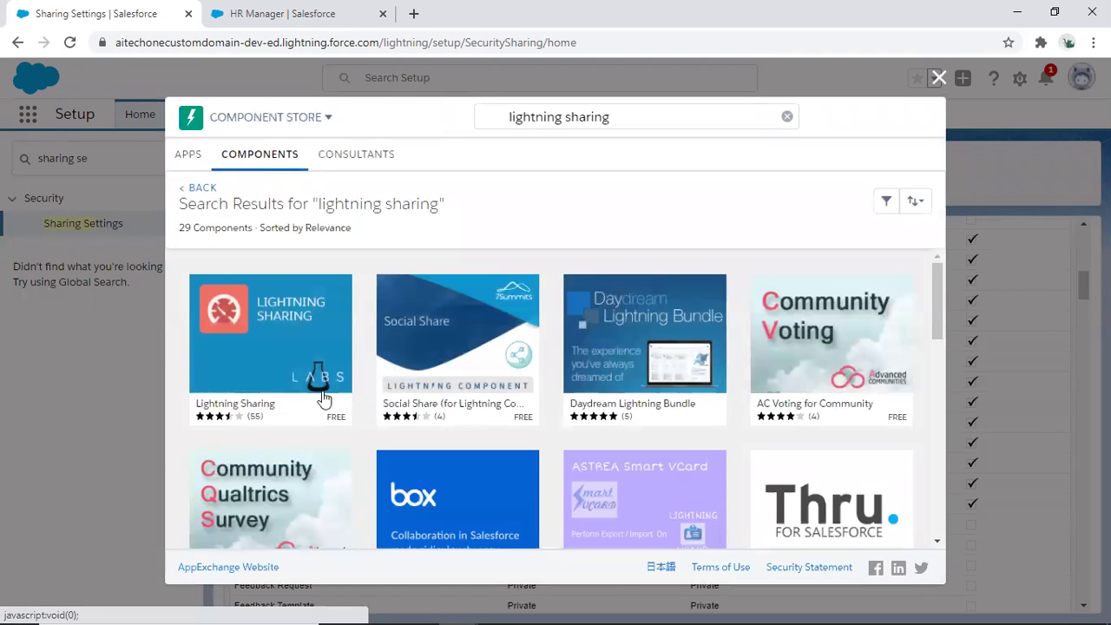
mouse_move(224, 346)
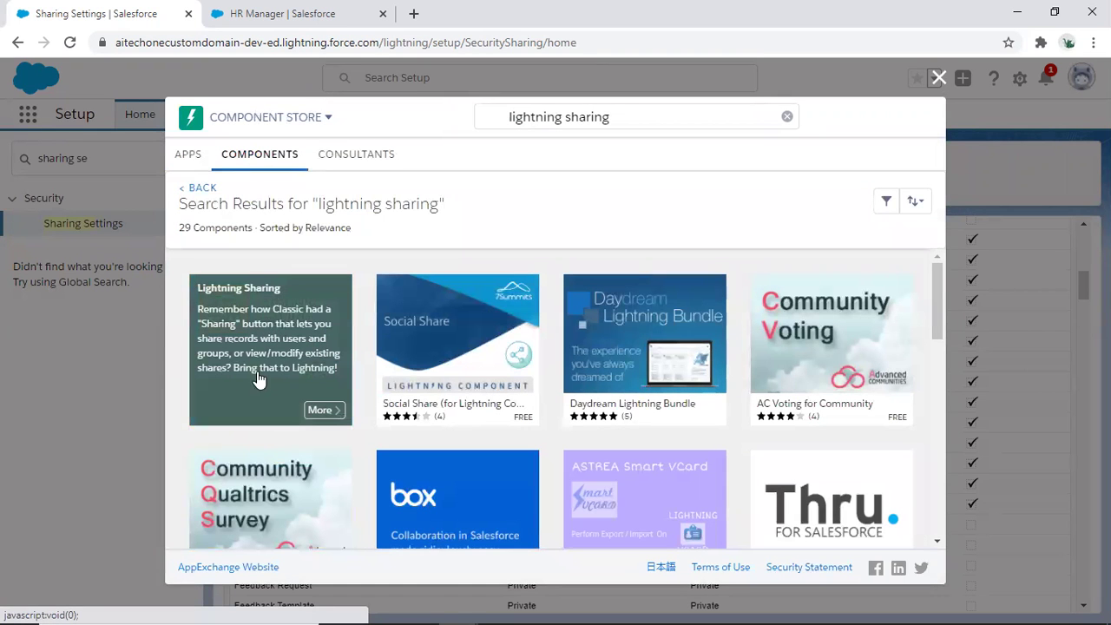
mouse_move(354, 484)
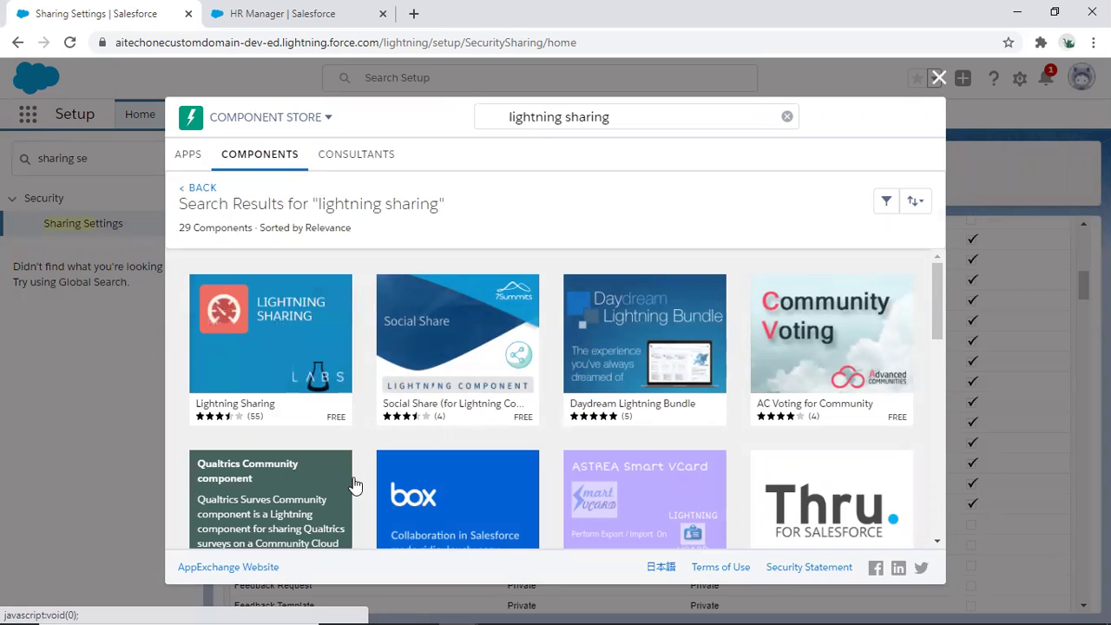
mouse_move(292, 377)
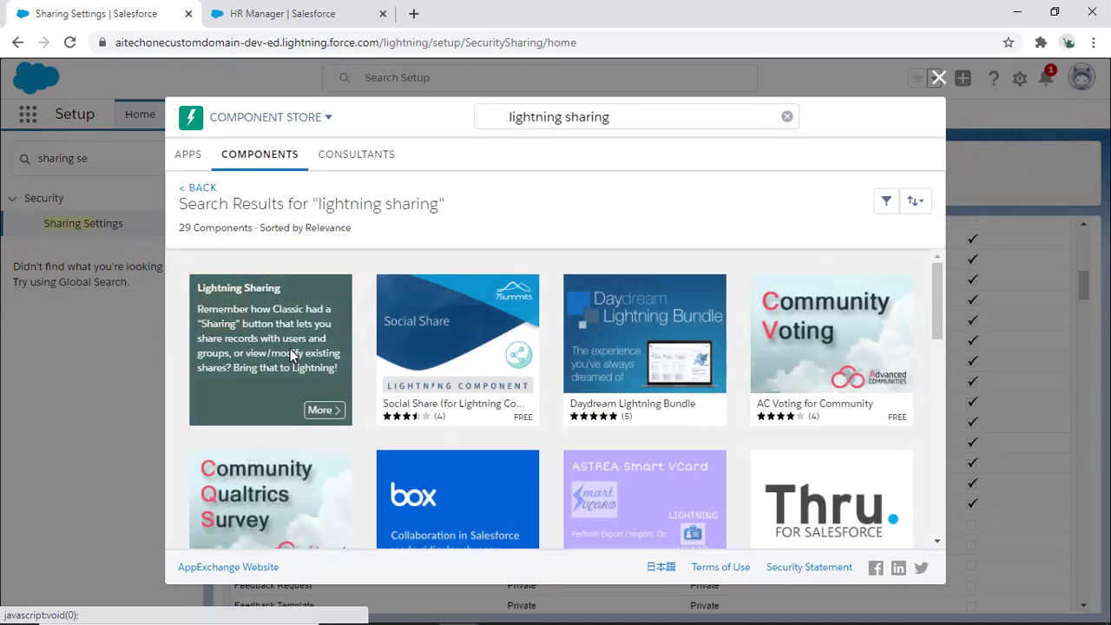
click(291, 354)
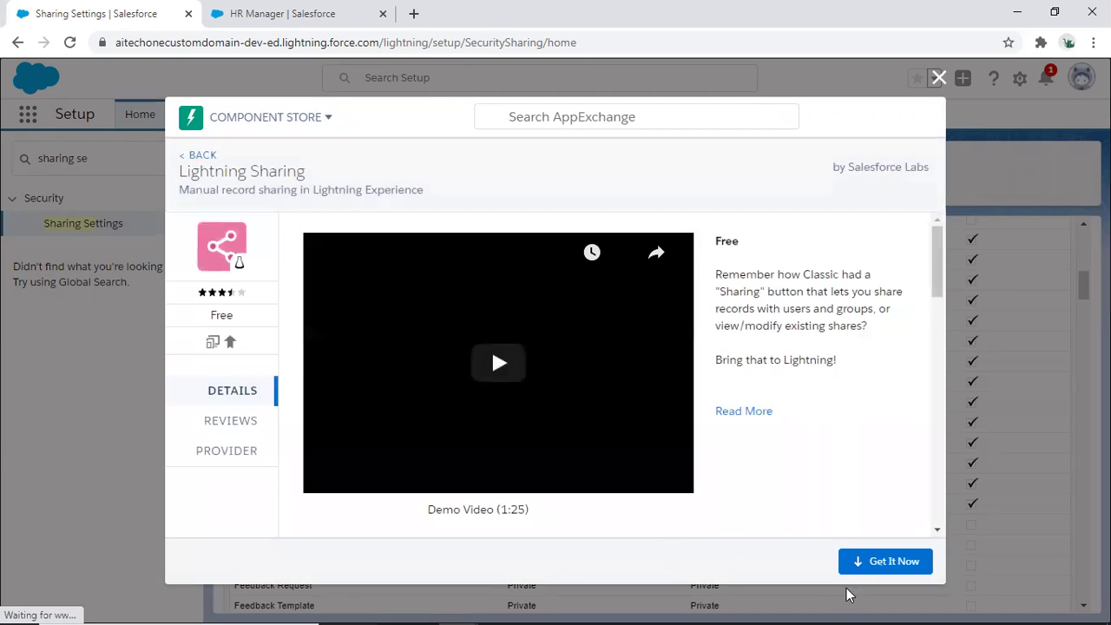
Step: Choose Get It Now for Lightning Sharing and log in to AppExchange
click(886, 561)
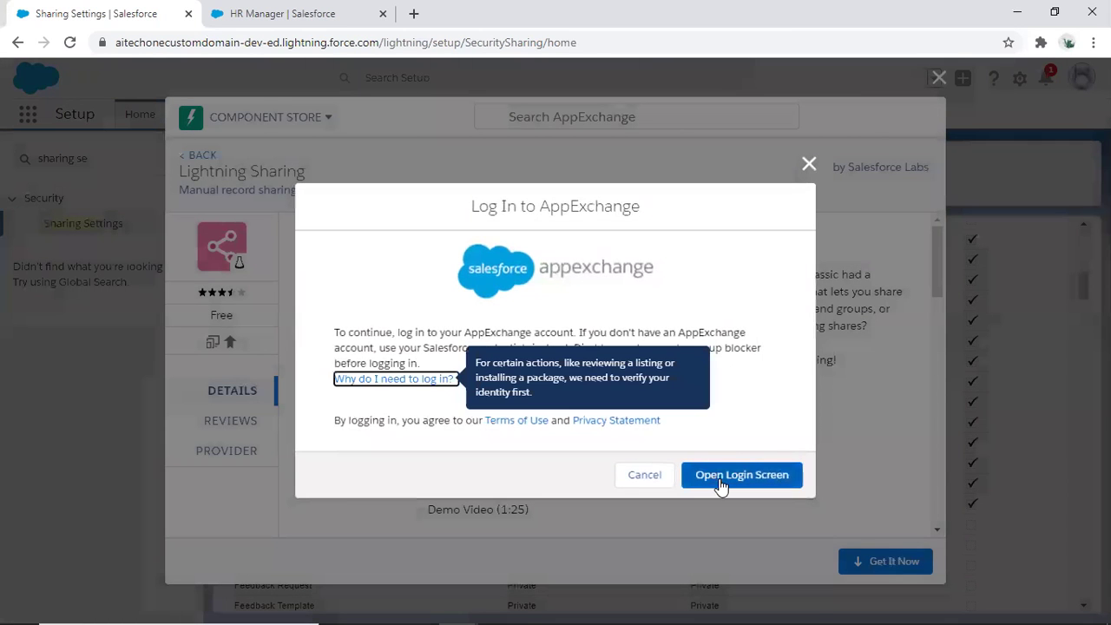
click(721, 483)
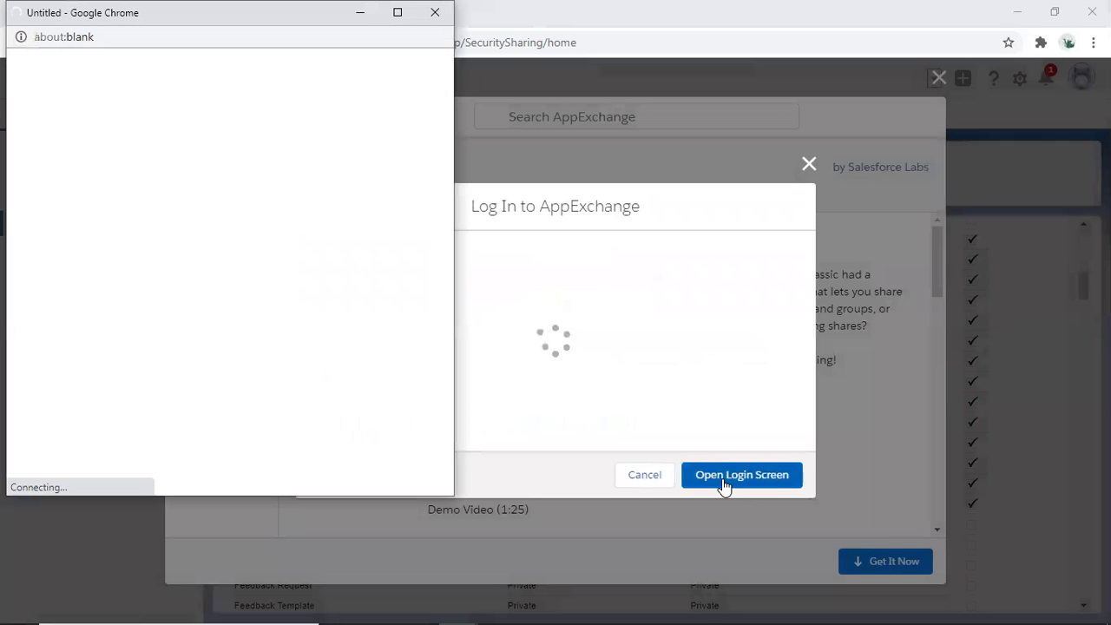
drag(176, 19, 345, 89)
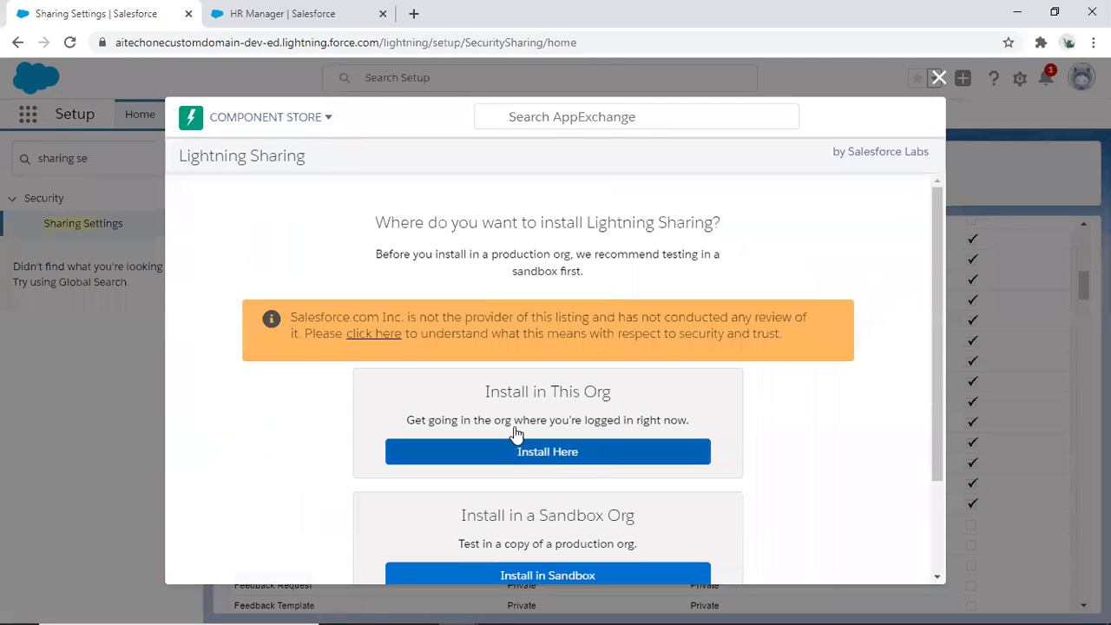
Step: Install in this org, accept the terms, confirm, and install for all users
click(552, 457)
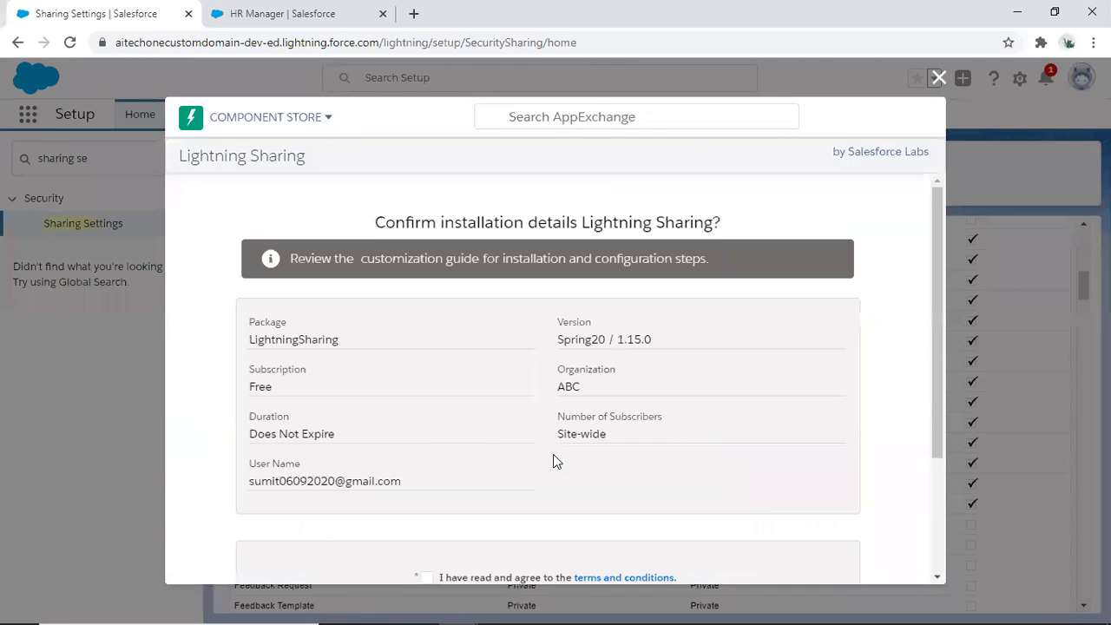
scroll(553, 460, down, 2)
click(424, 436)
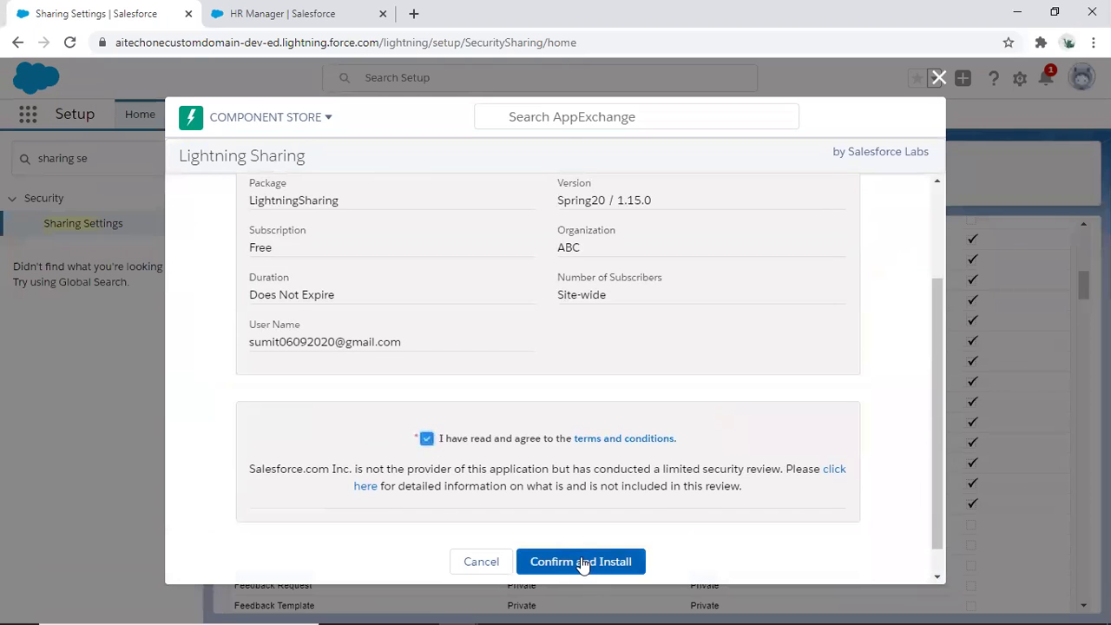
click(580, 561)
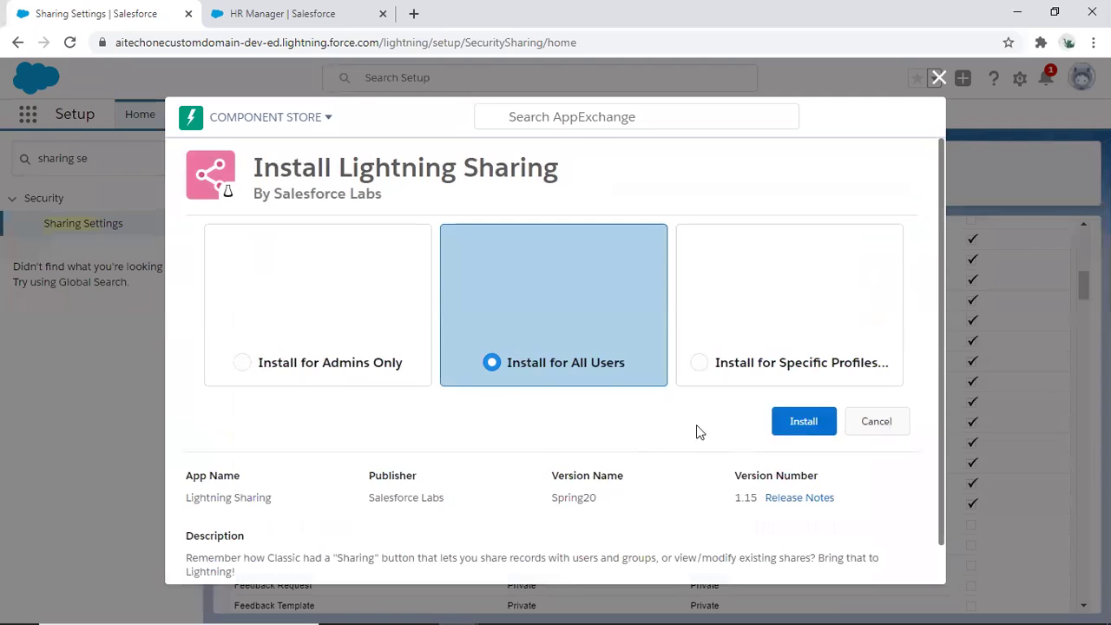
click(804, 421)
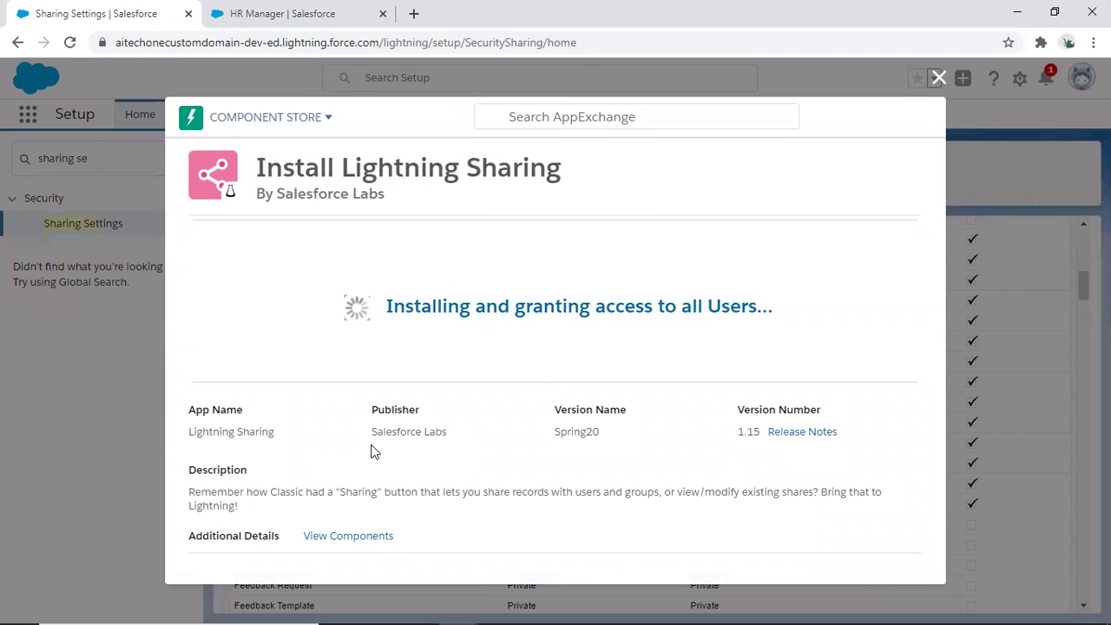
Step: Finish the Spring20 package installation and close the component store
drag(556, 431, 596, 435)
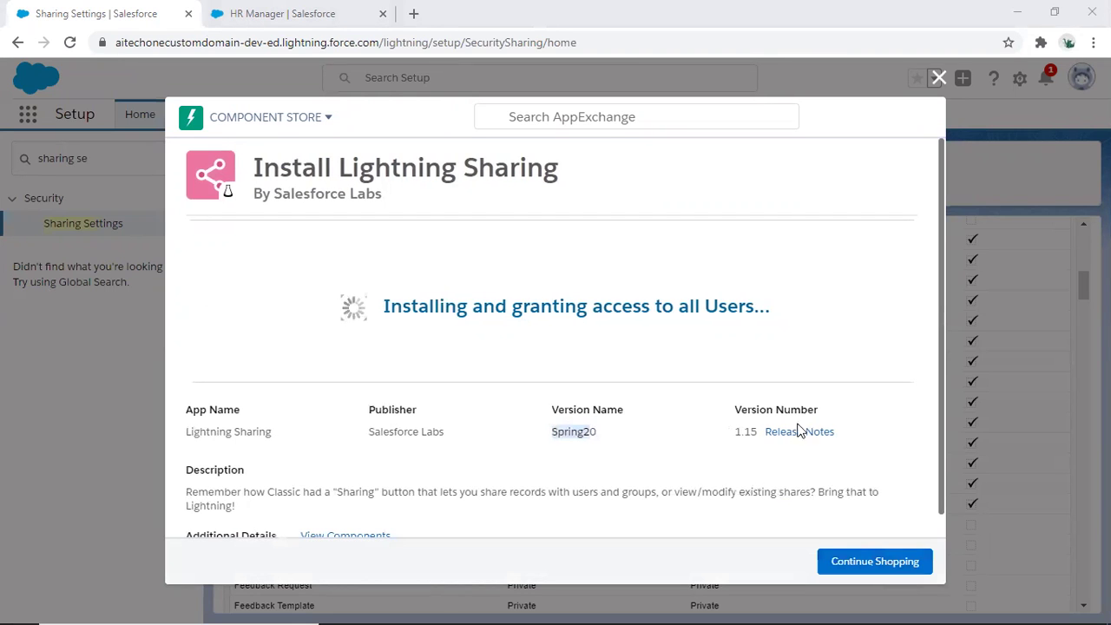
scroll(825, 460, up, 4)
scroll(861, 503, down, 4)
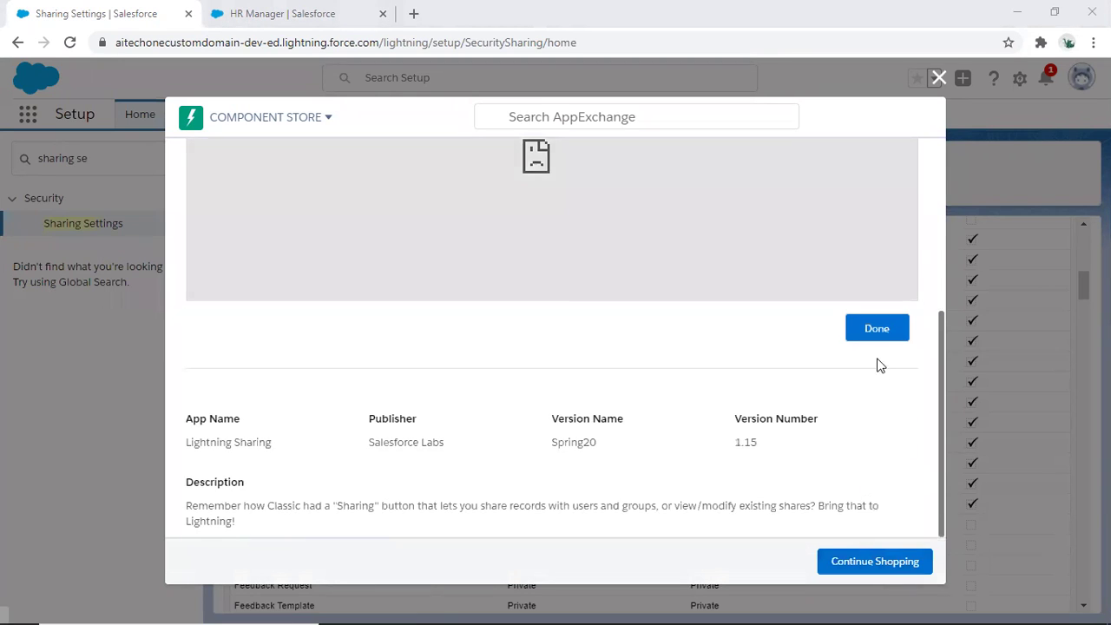
click(874, 330)
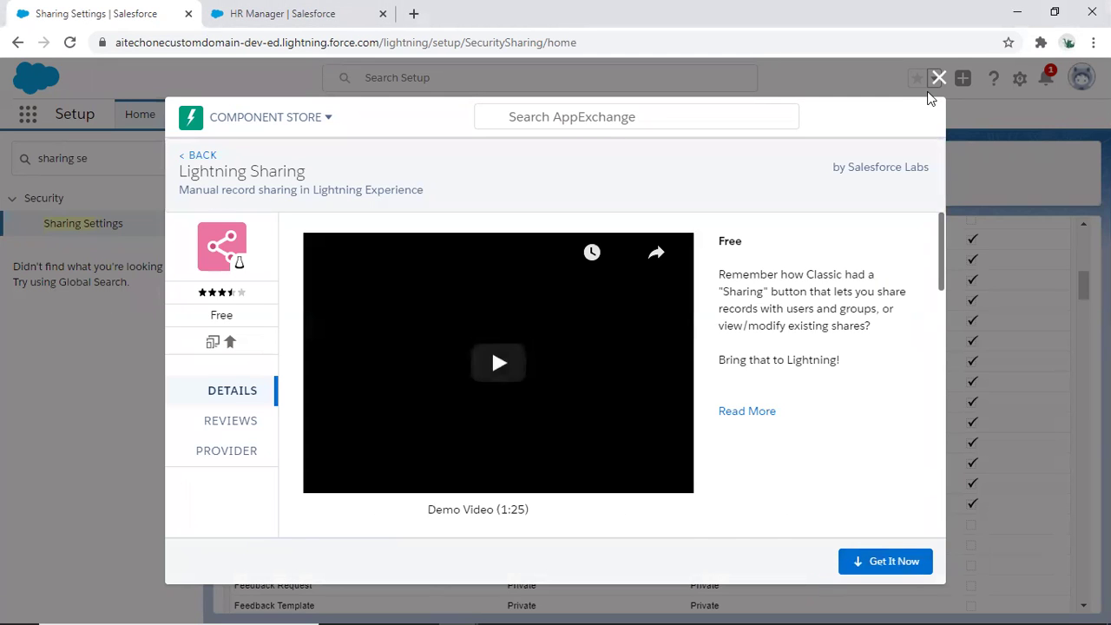
click(939, 79)
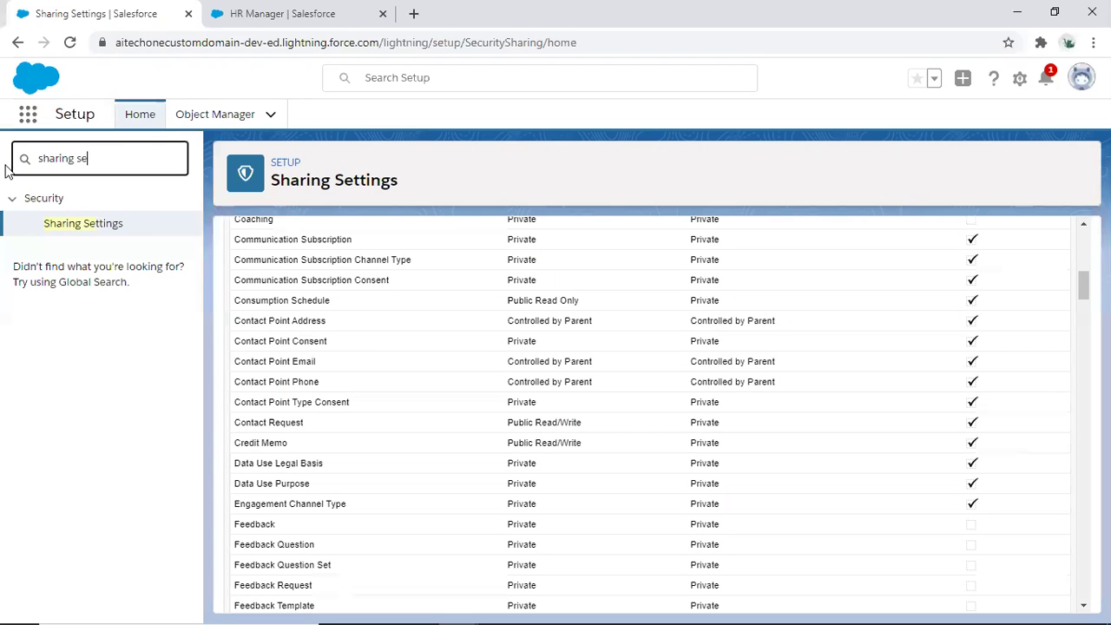
Step: Open Installed Packages and check LightningSharing 1.15's object count
key(BackSpace)
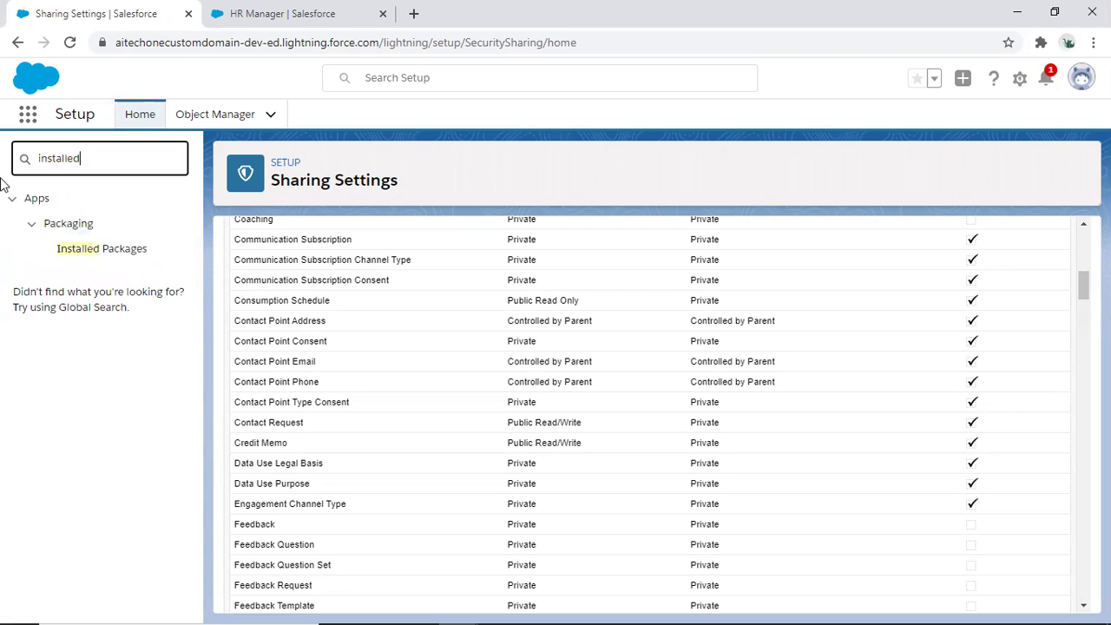
click(96, 258)
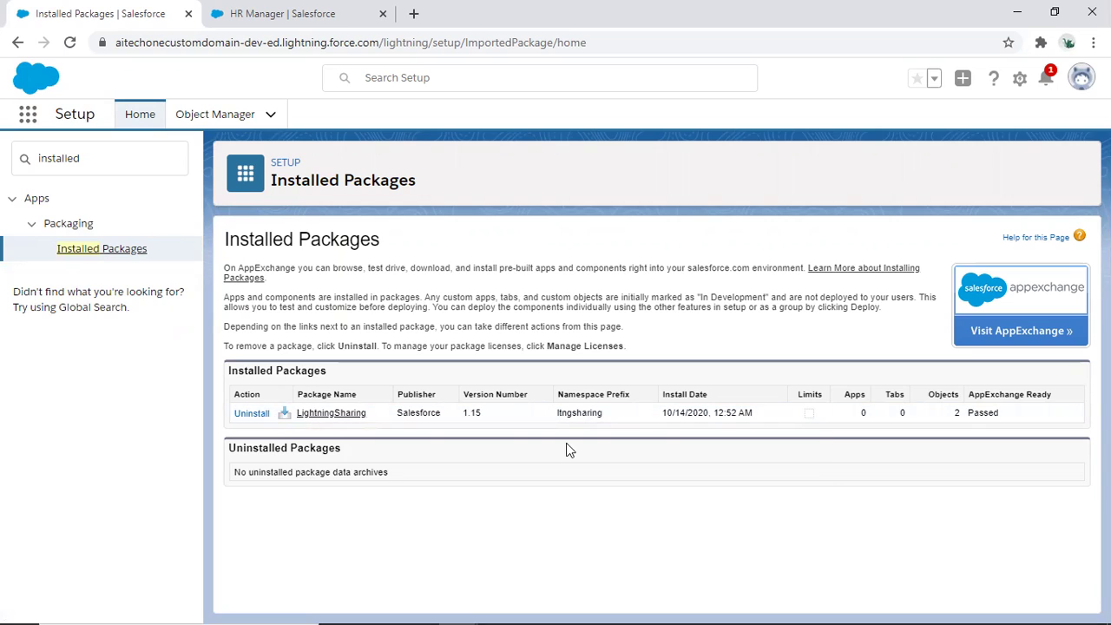
double_click(956, 413)
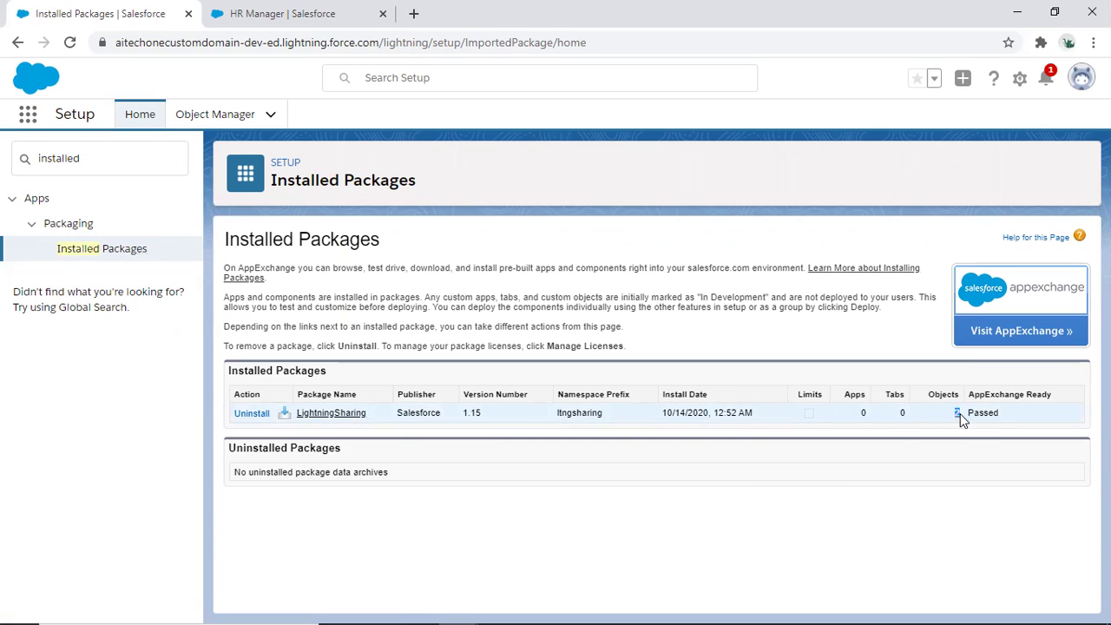
click(279, 15)
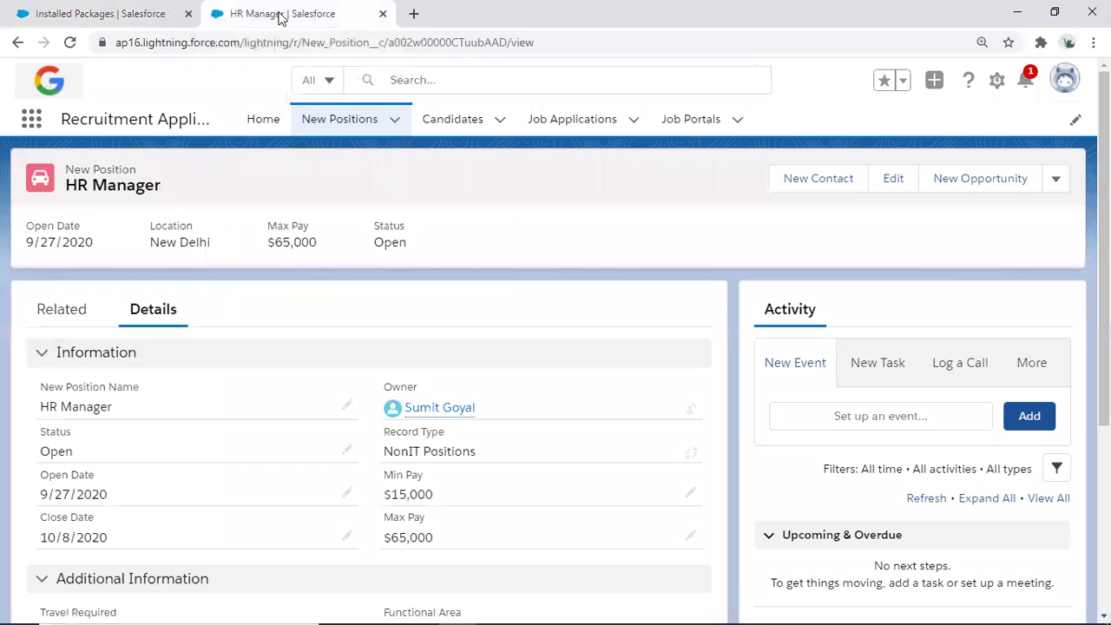
click(1055, 179)
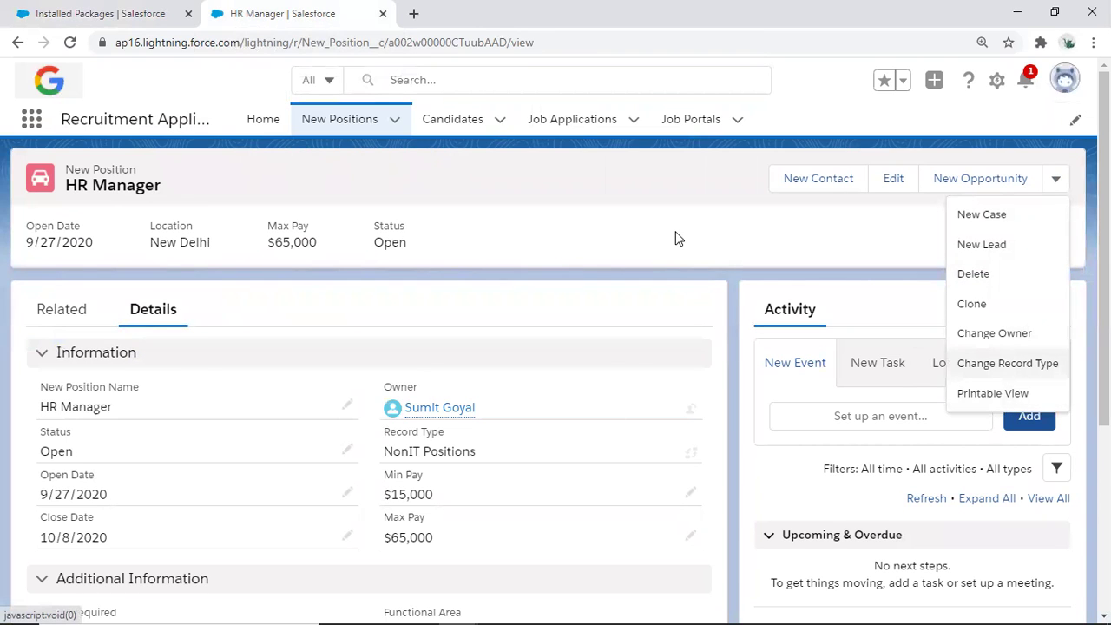
click(114, 16)
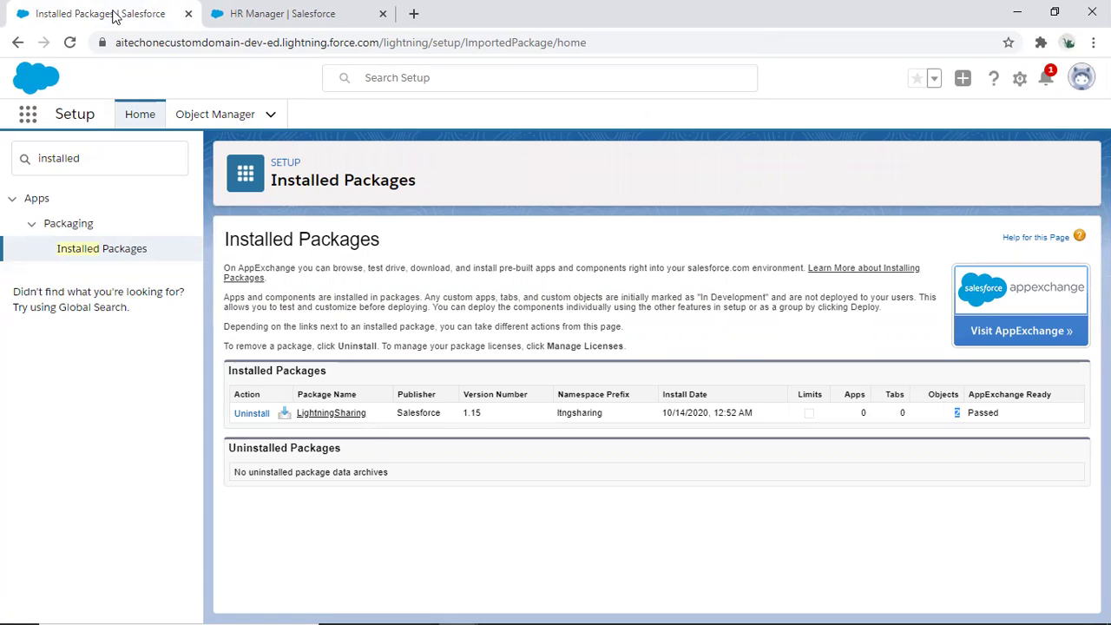
click(295, 13)
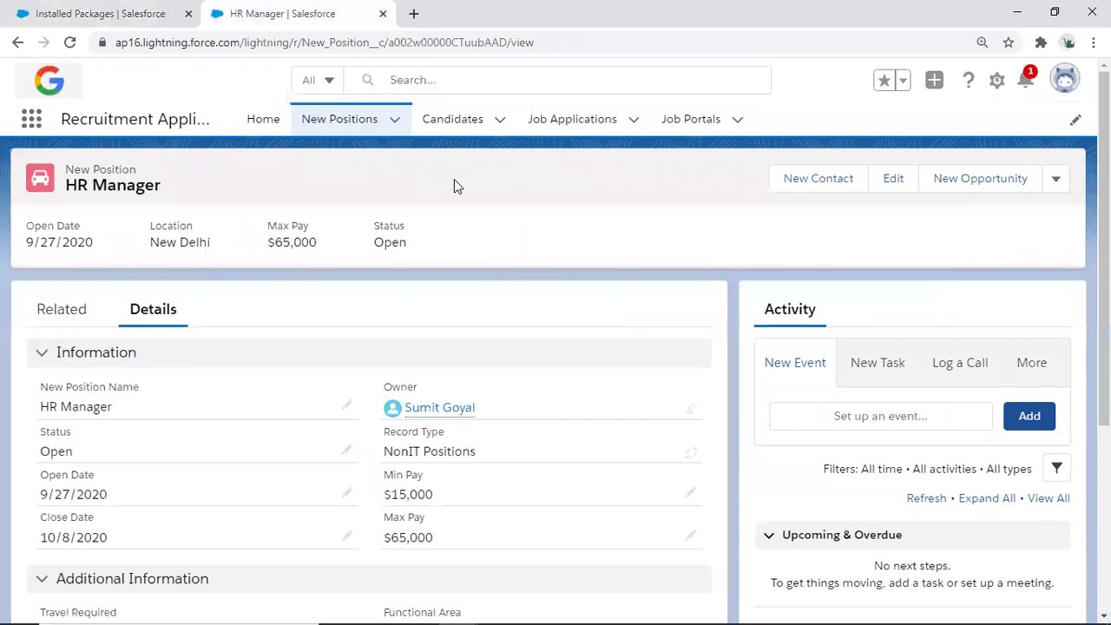
click(100, 14)
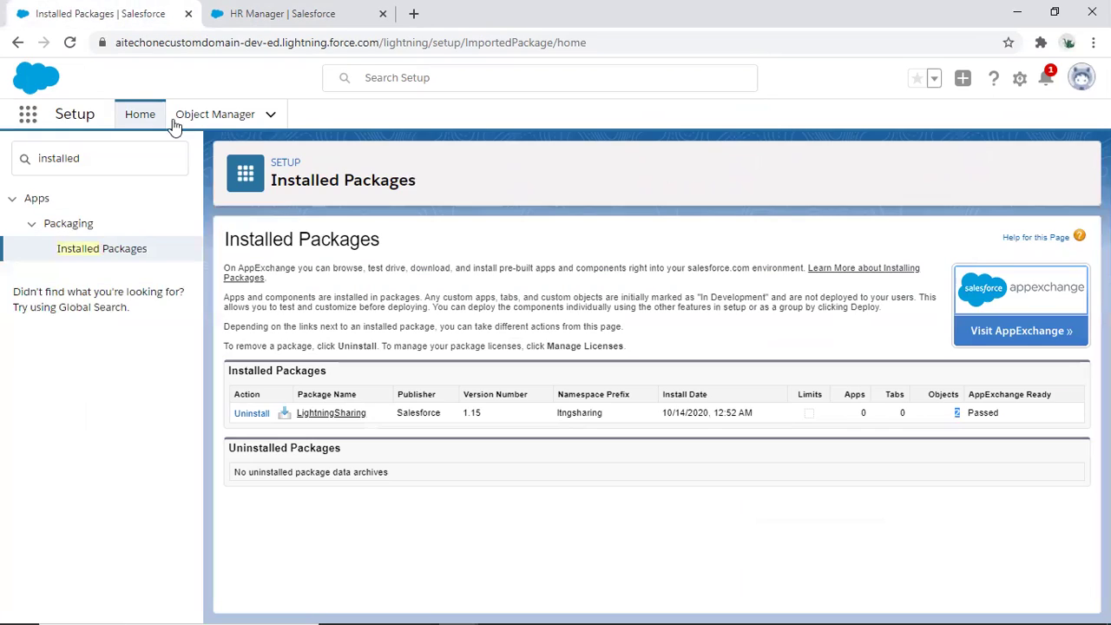
Step: Filter Object Manager for 'new p', open New Position's actions, and start a New Action
click(213, 117)
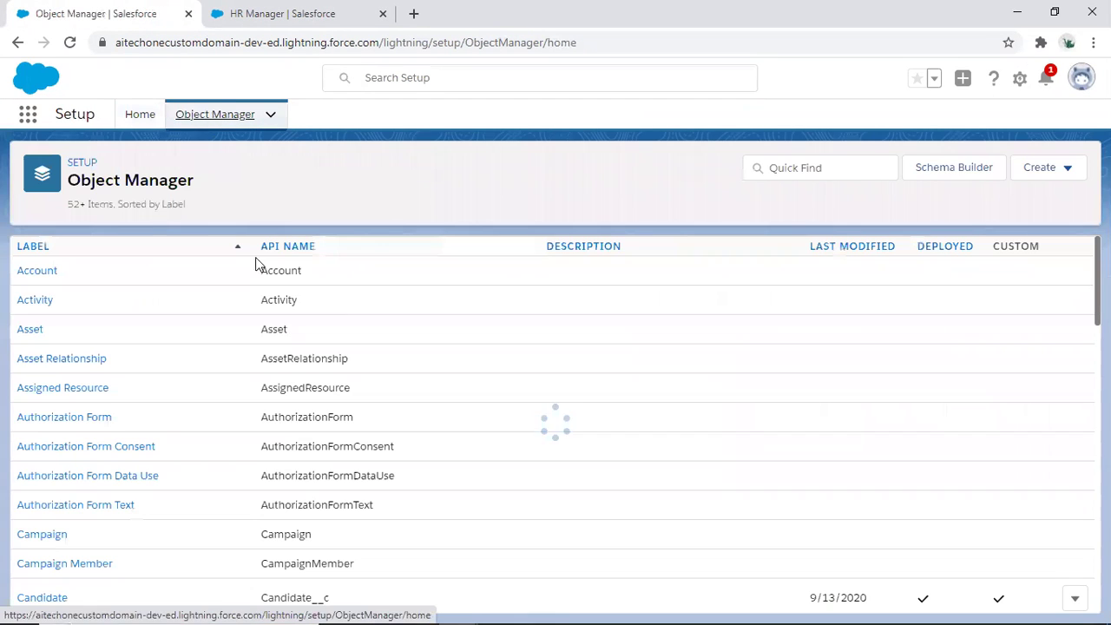
click(831, 161)
text(new )
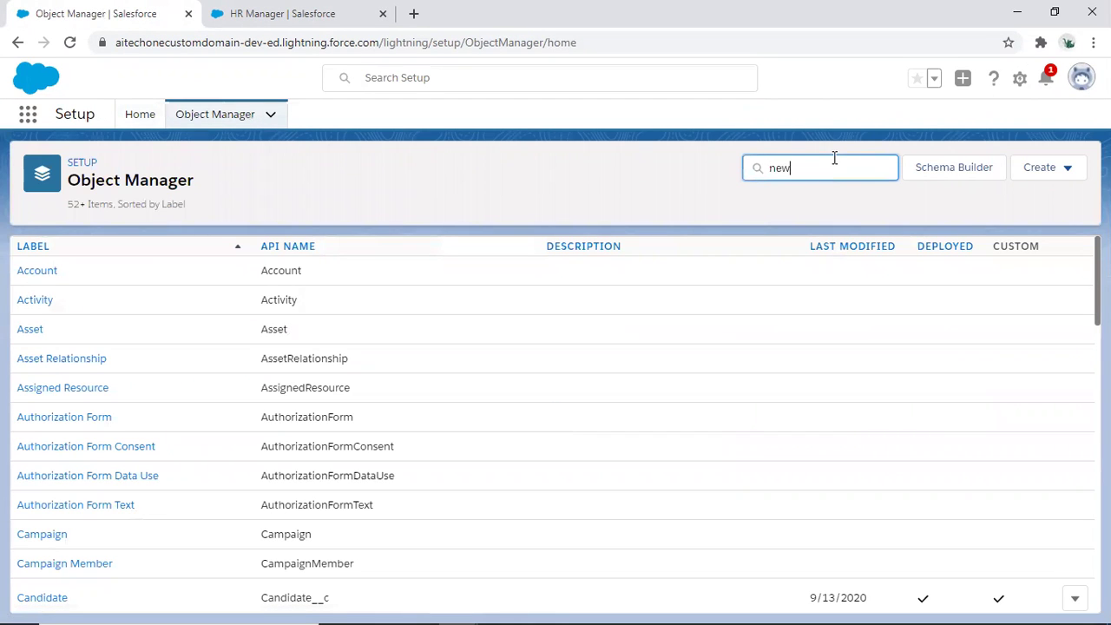
text(position)
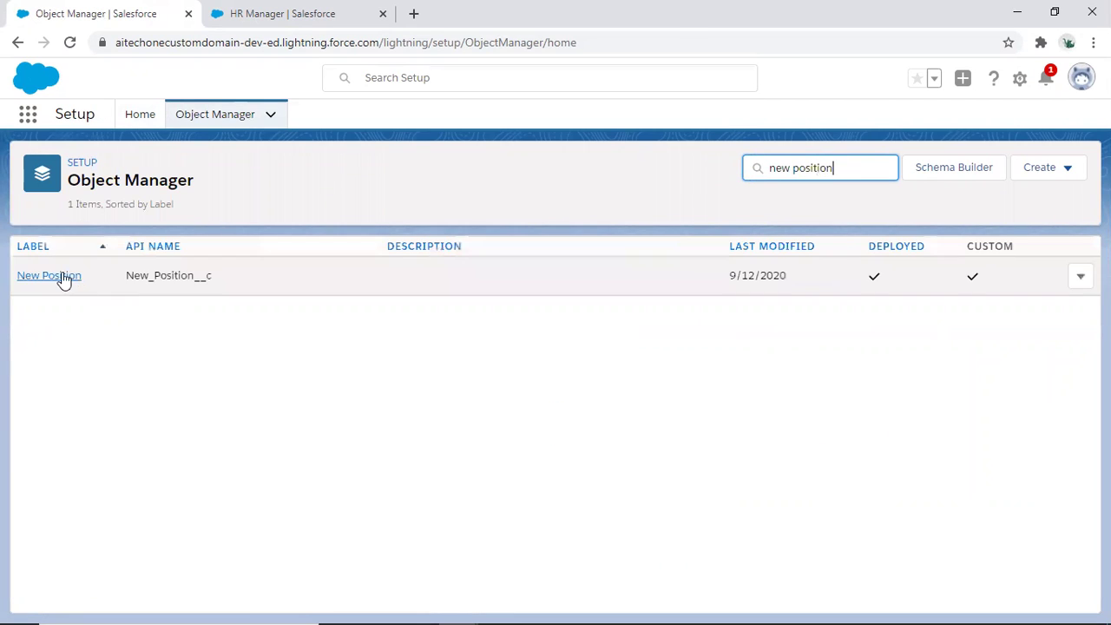
click(61, 276)
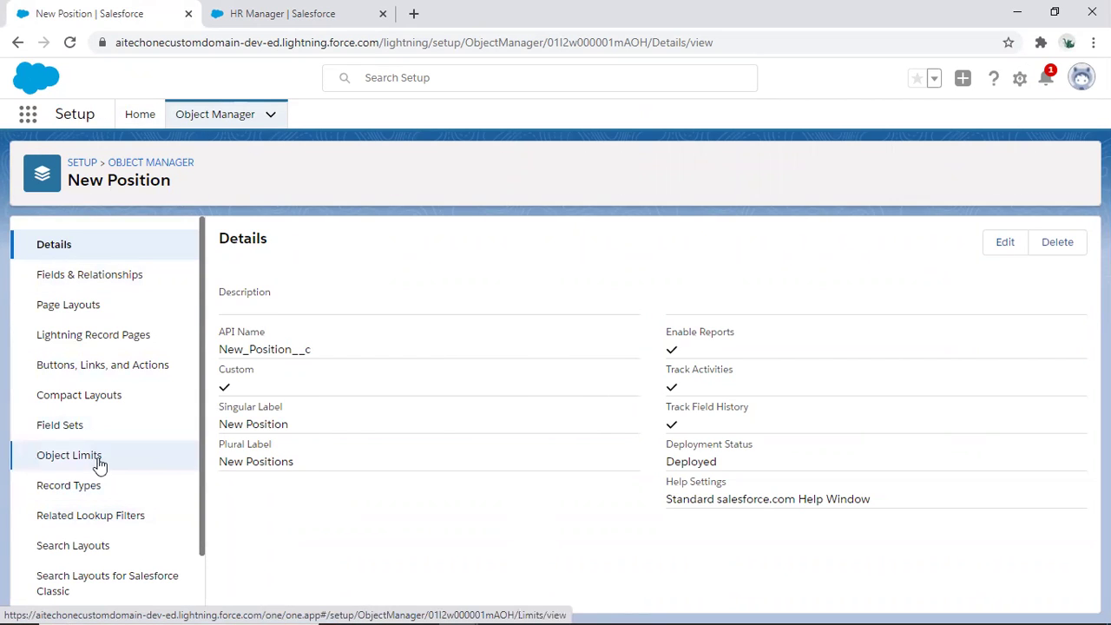
click(82, 371)
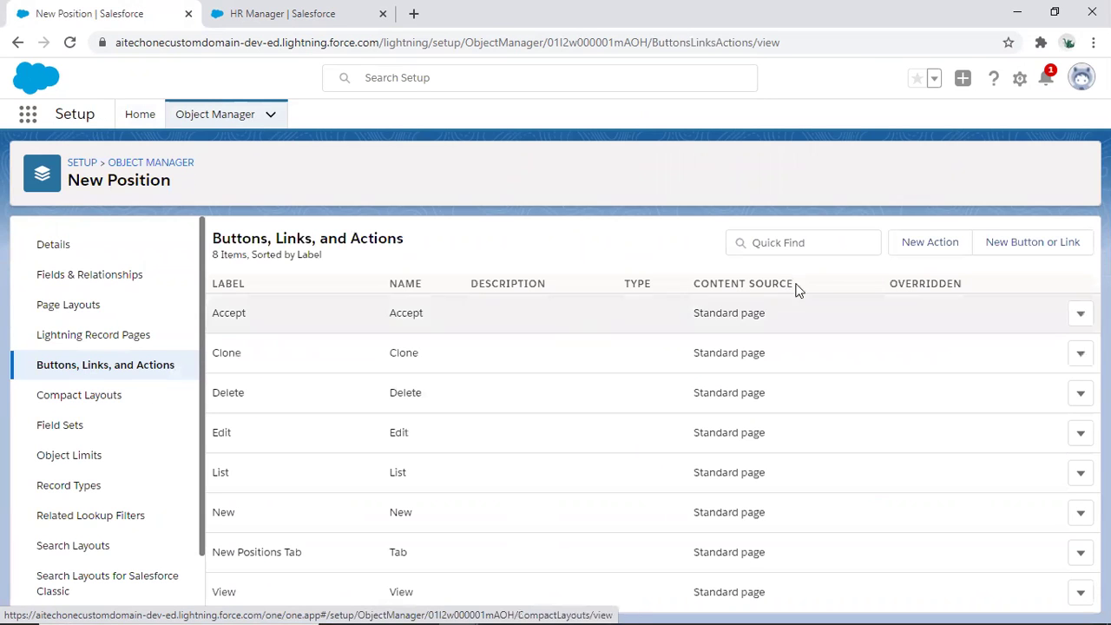
click(929, 246)
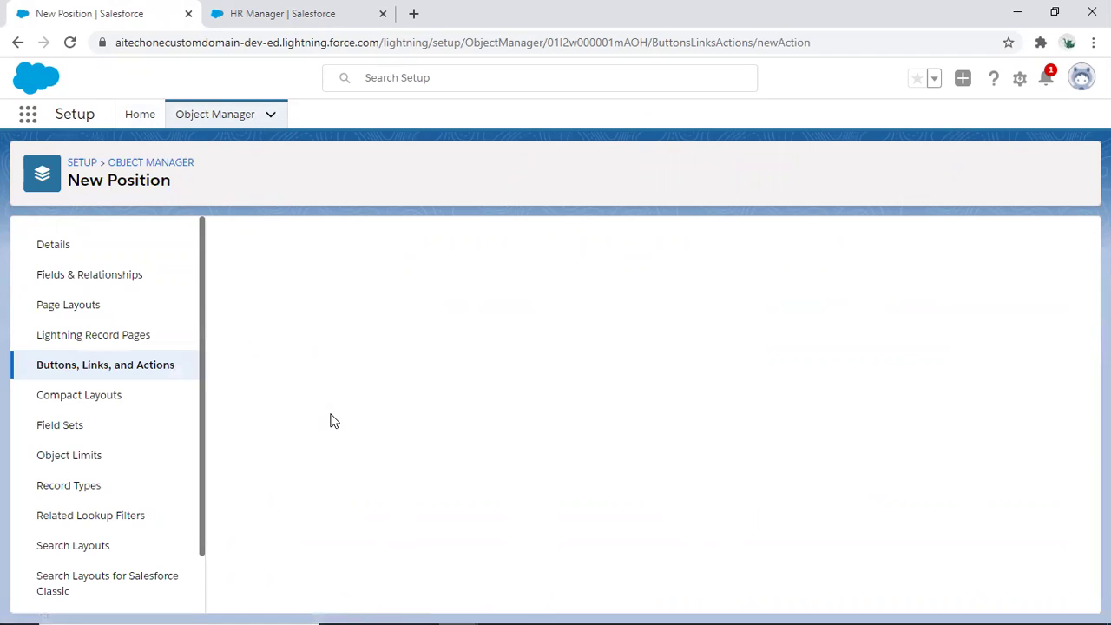
Step: Save a Lightning Component action labelled Share using LightningSharingAction at 250px height
click(451, 336)
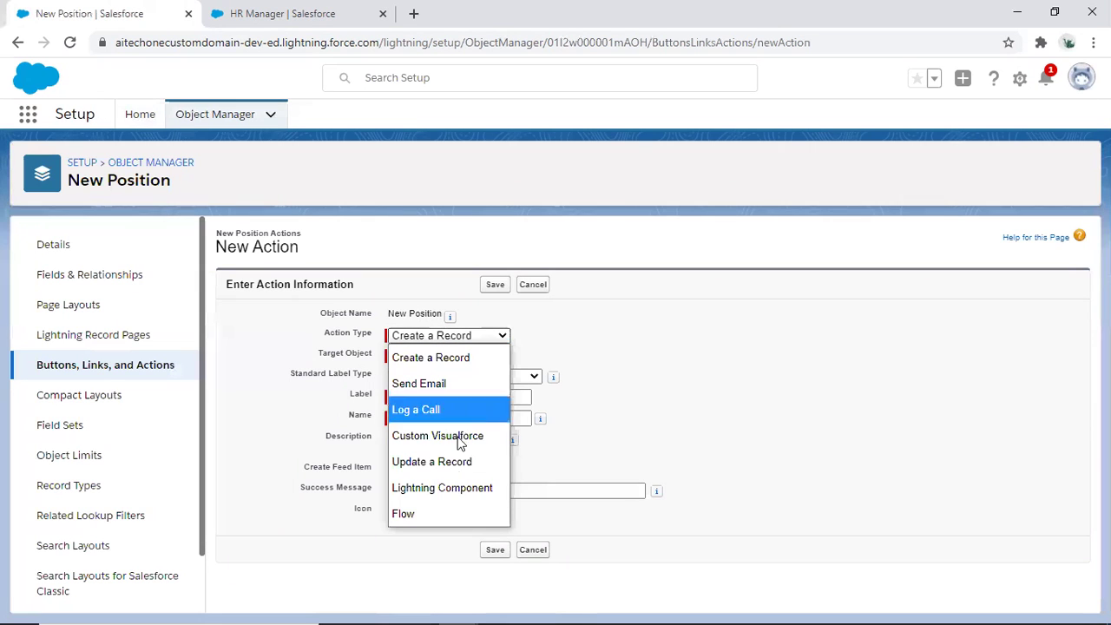
click(460, 496)
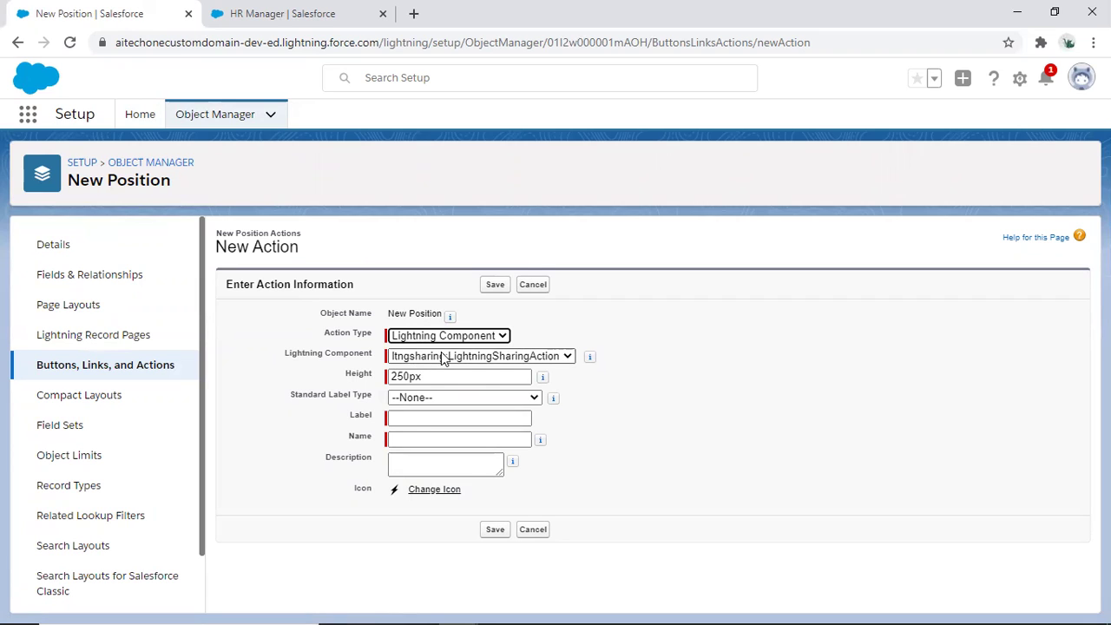
click(421, 420)
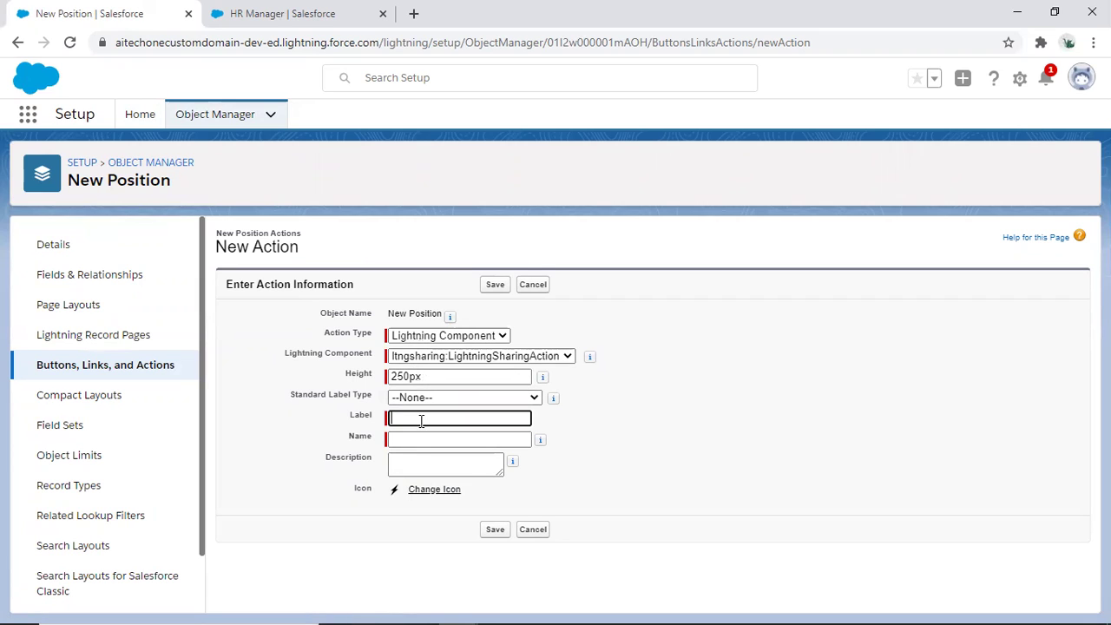
key(Tab)
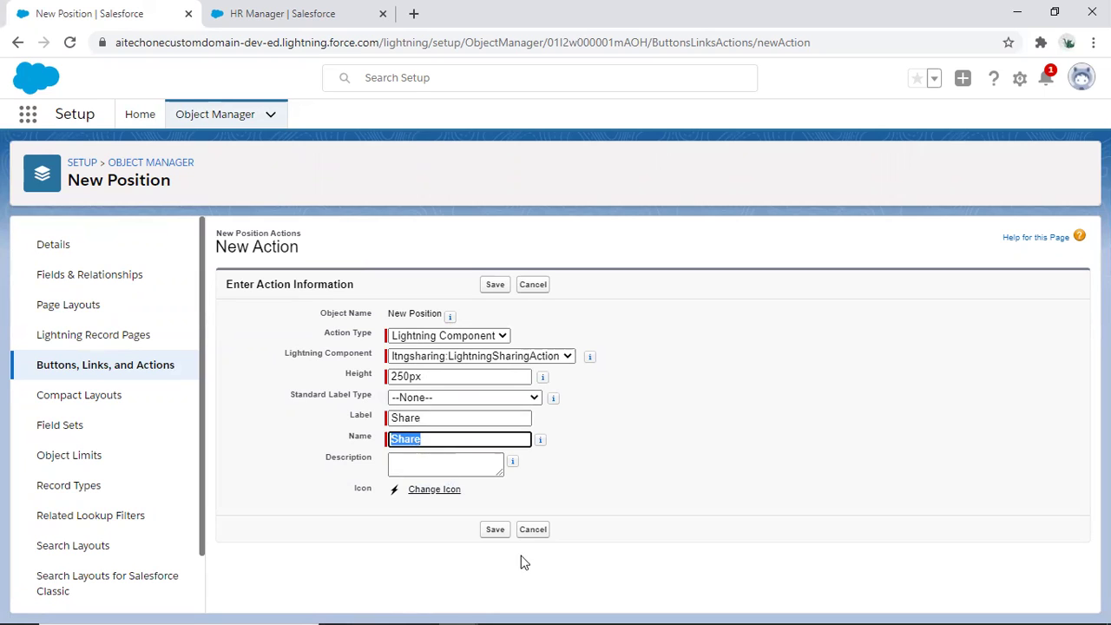
click(494, 531)
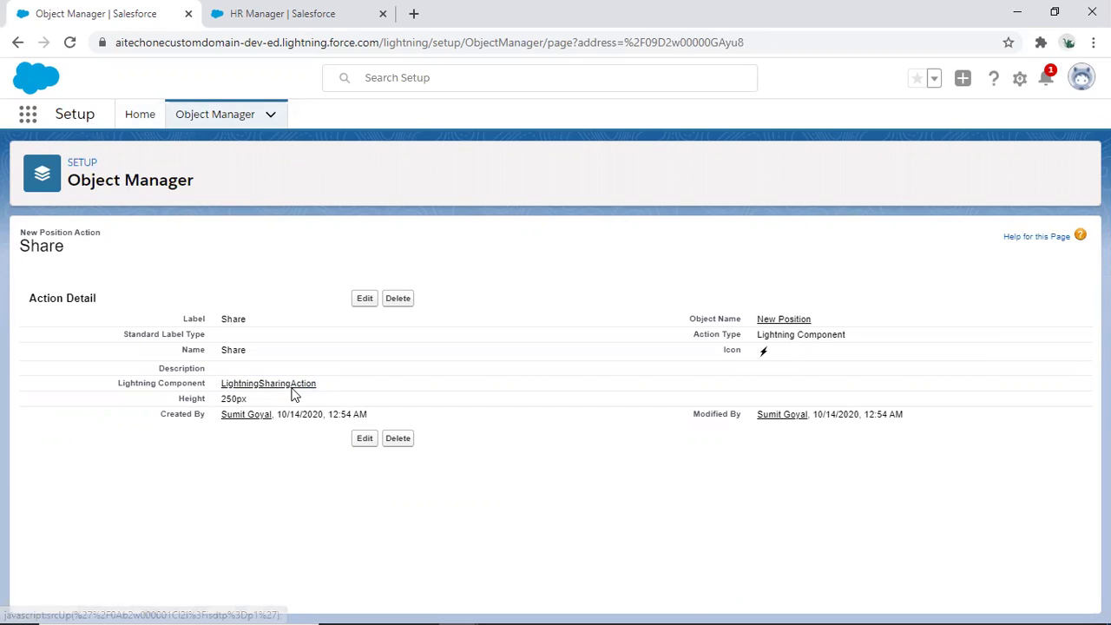
Step: Filter Object Manager for 'new posit' and open New Position's IT Position Layout
click(226, 121)
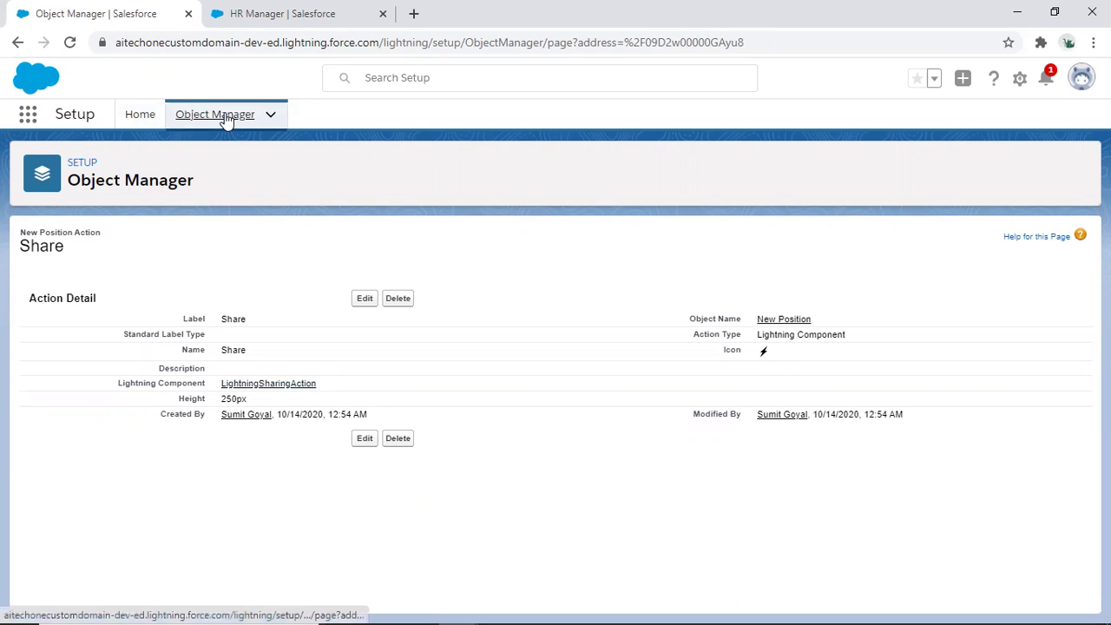
click(798, 169)
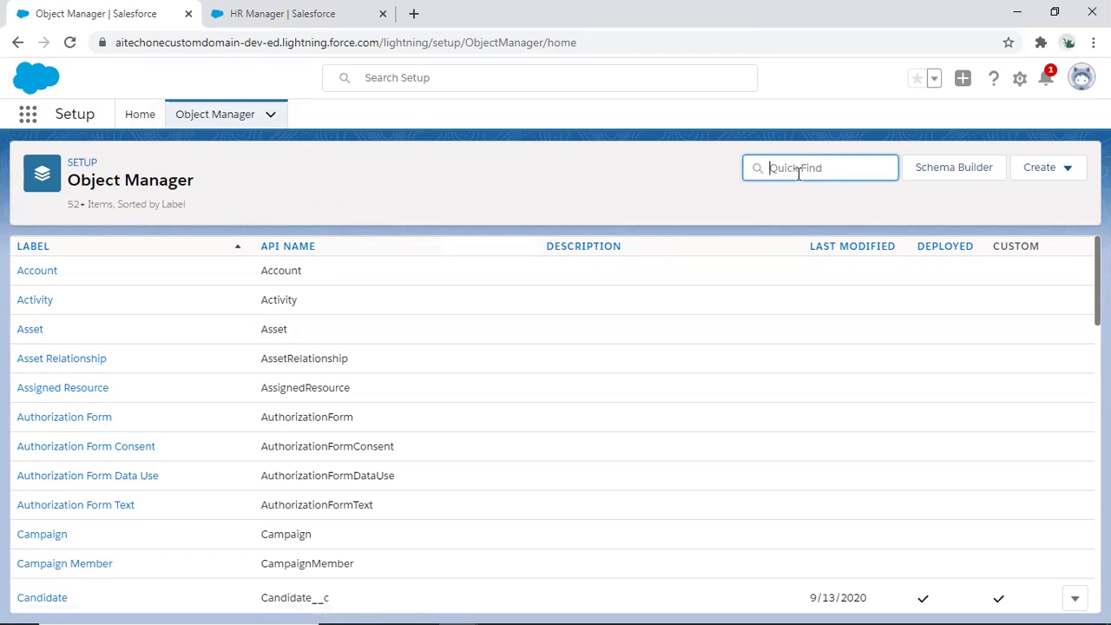
text(new spo)
key(BackSpace)
key(BackSpace)
key(BackSpace)
text(posit)
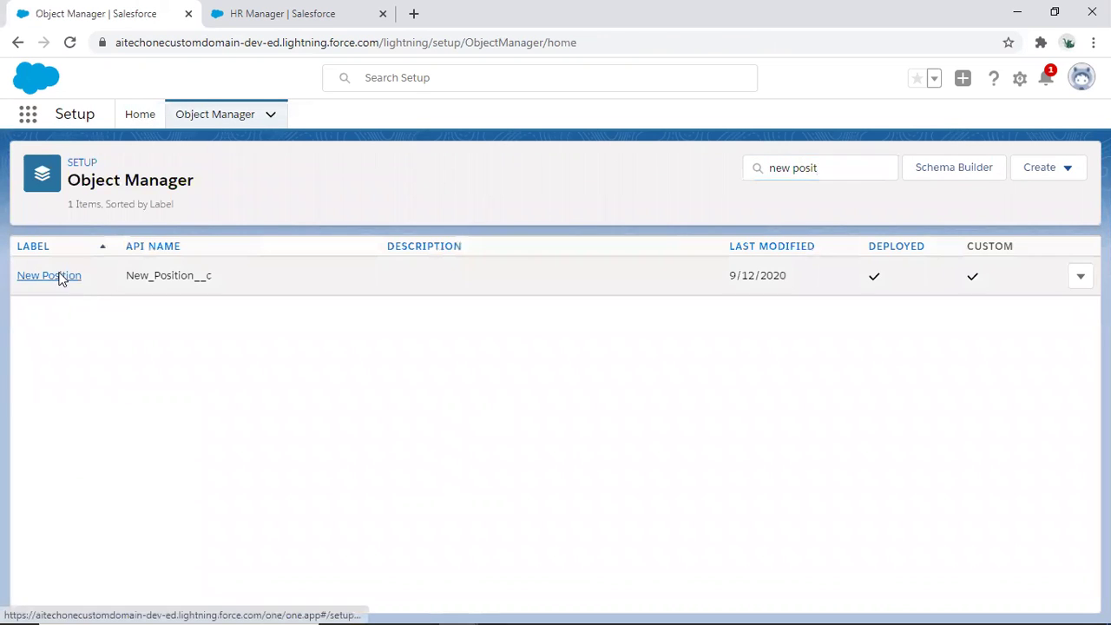
click(57, 275)
click(73, 305)
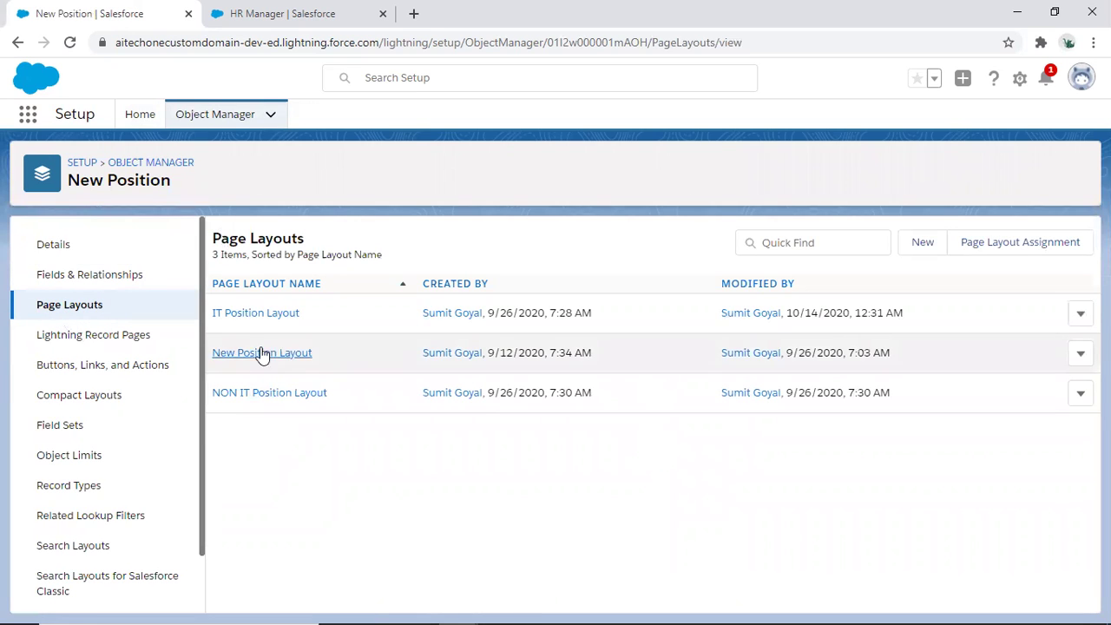
click(259, 315)
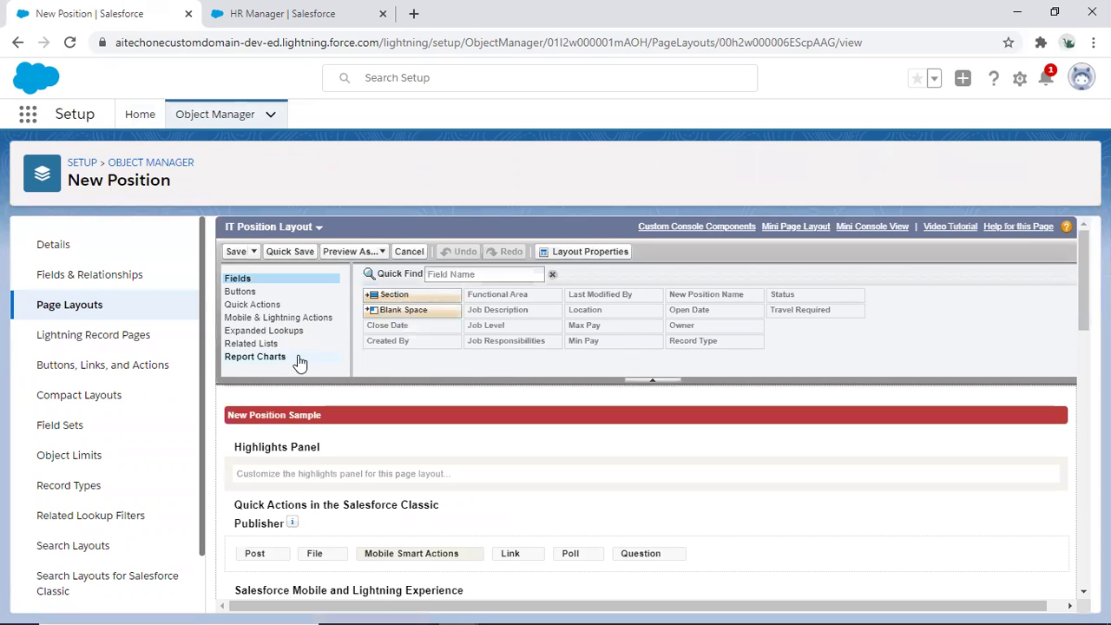
Step: Place Share right after Post in Mobile and Lightning Experience Actions and save
click(278, 322)
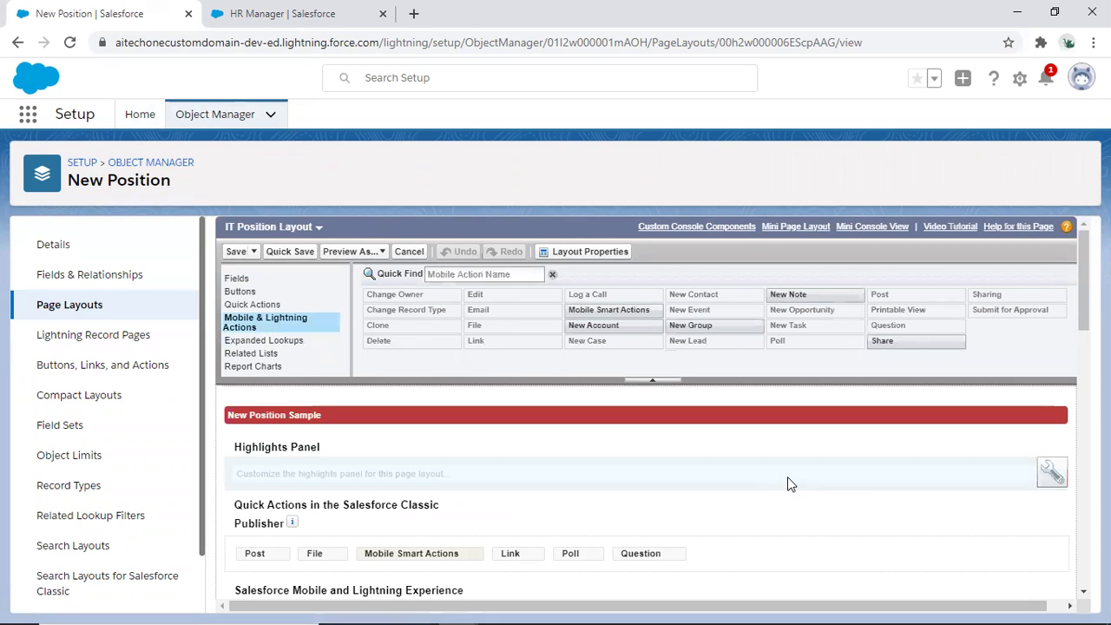
scroll(787, 476, down, 2)
scroll(360, 448, down, 1)
scroll(280, 436, up, 1)
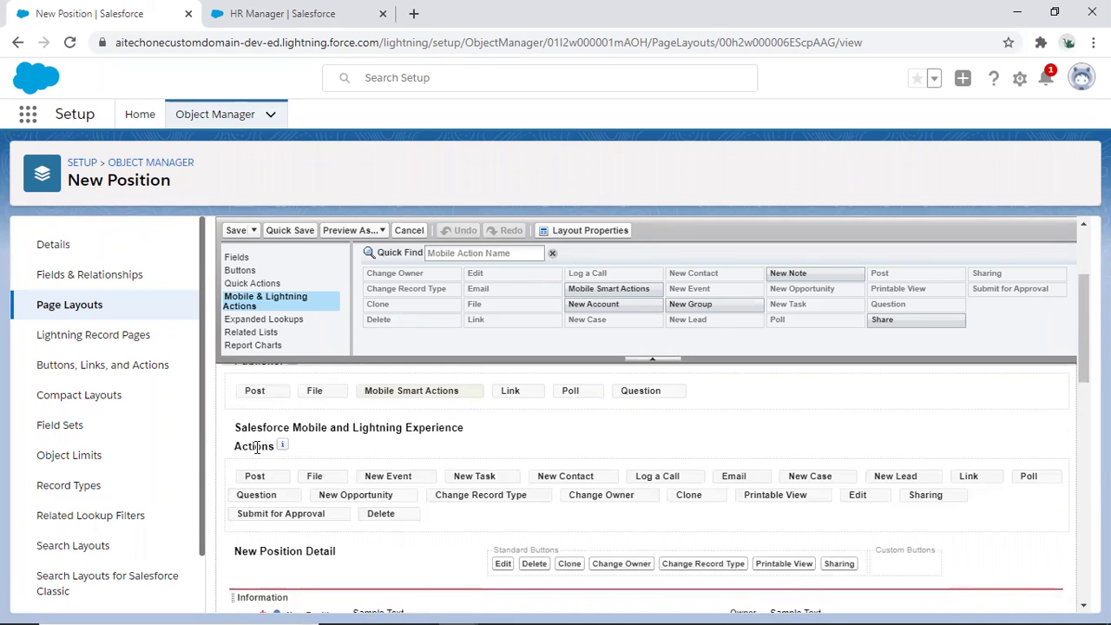
mouse_move(881, 320)
mouse_down()
mouse_move(793, 379)
mouse_move(283, 475)
mouse_move(216, 465)
mouse_move(294, 471)
mouse_move(437, 528)
mouse_move(251, 477)
mouse_up()
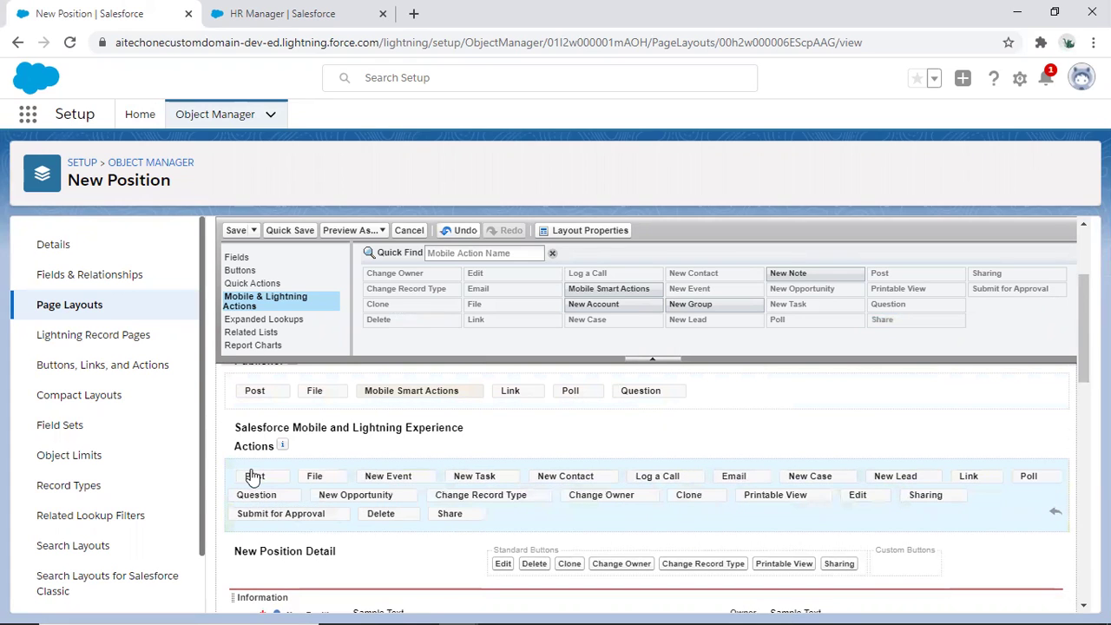
drag(454, 516, 319, 486)
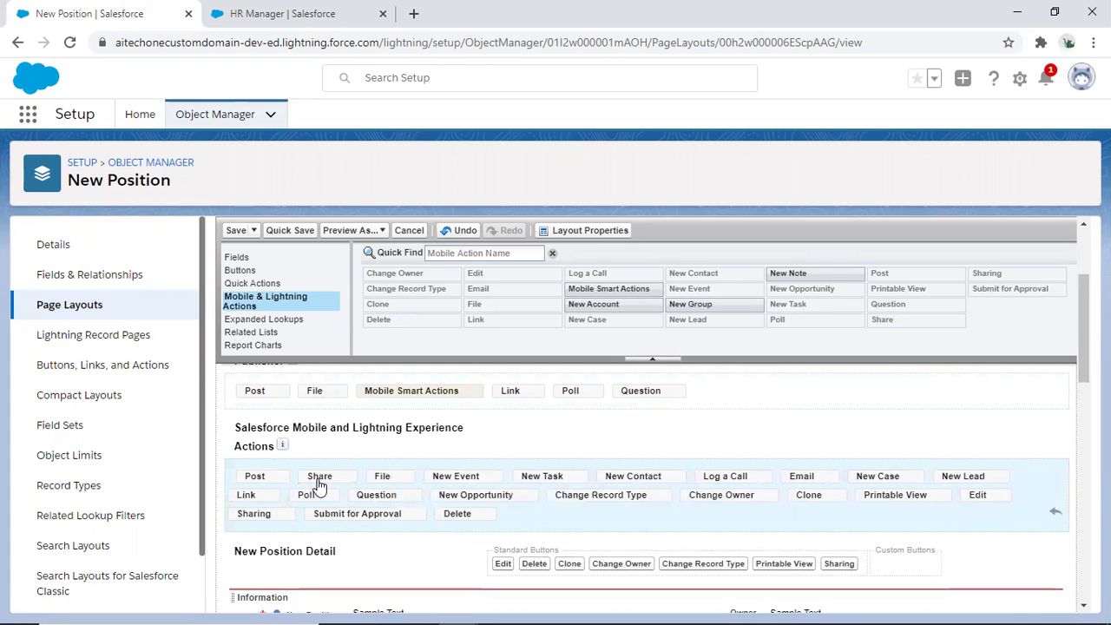
click(236, 230)
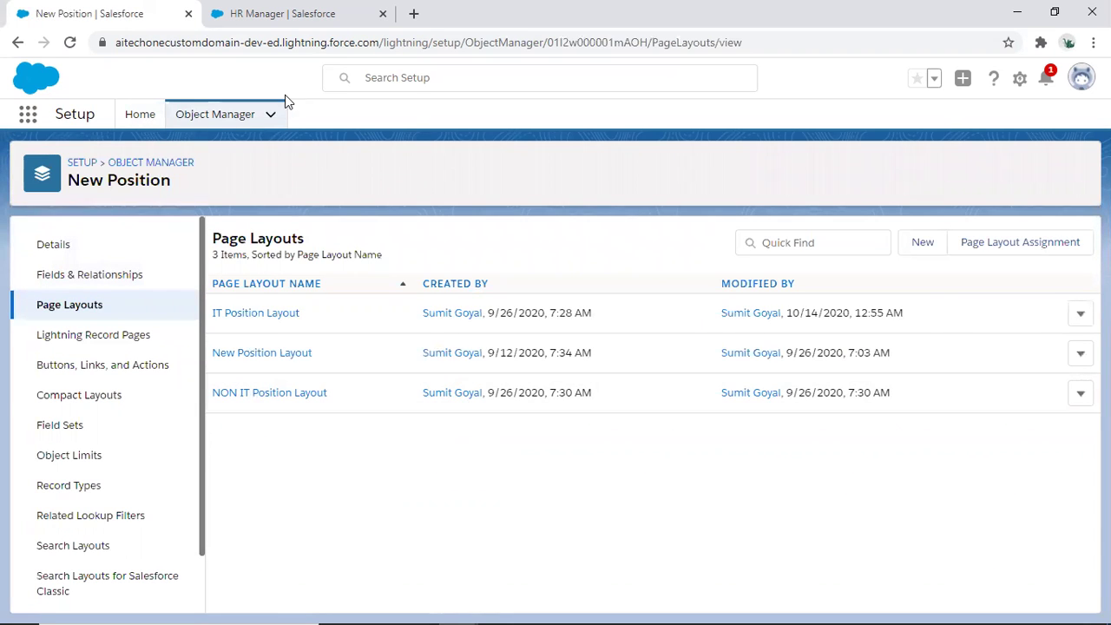
Step: Open the HR Manager record from New Positions and launch Edit Page in the App Builder
click(257, 19)
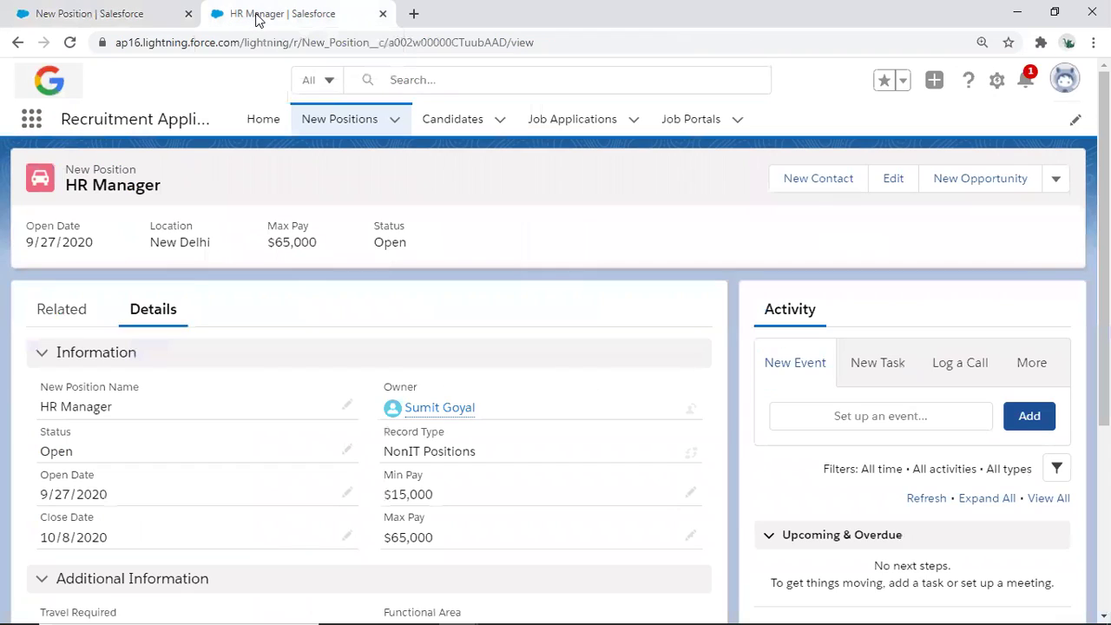
click(333, 124)
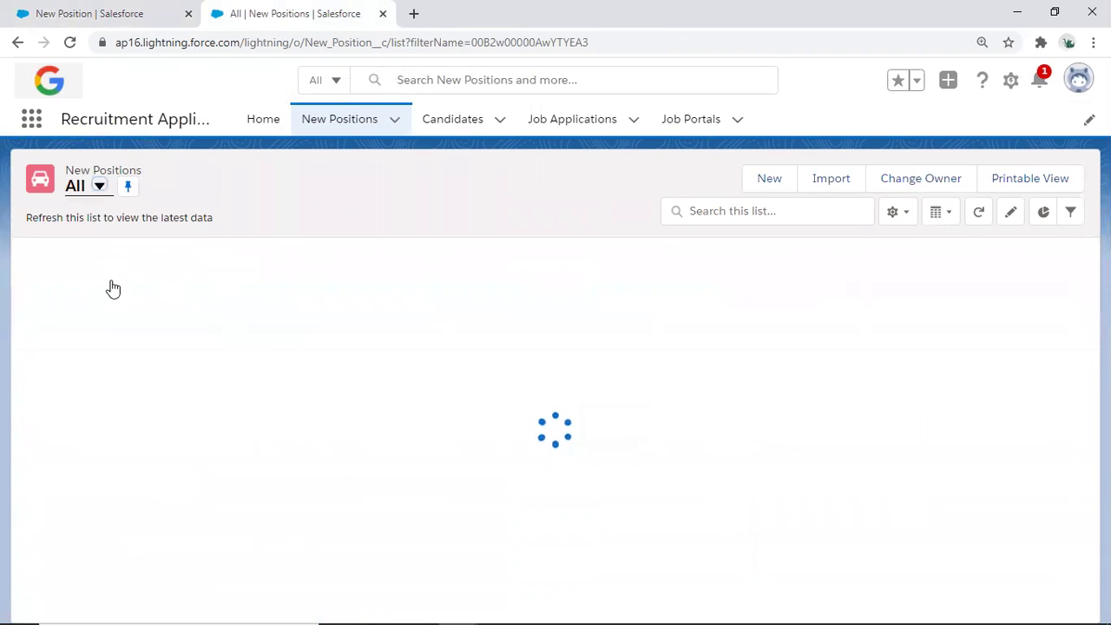
click(139, 288)
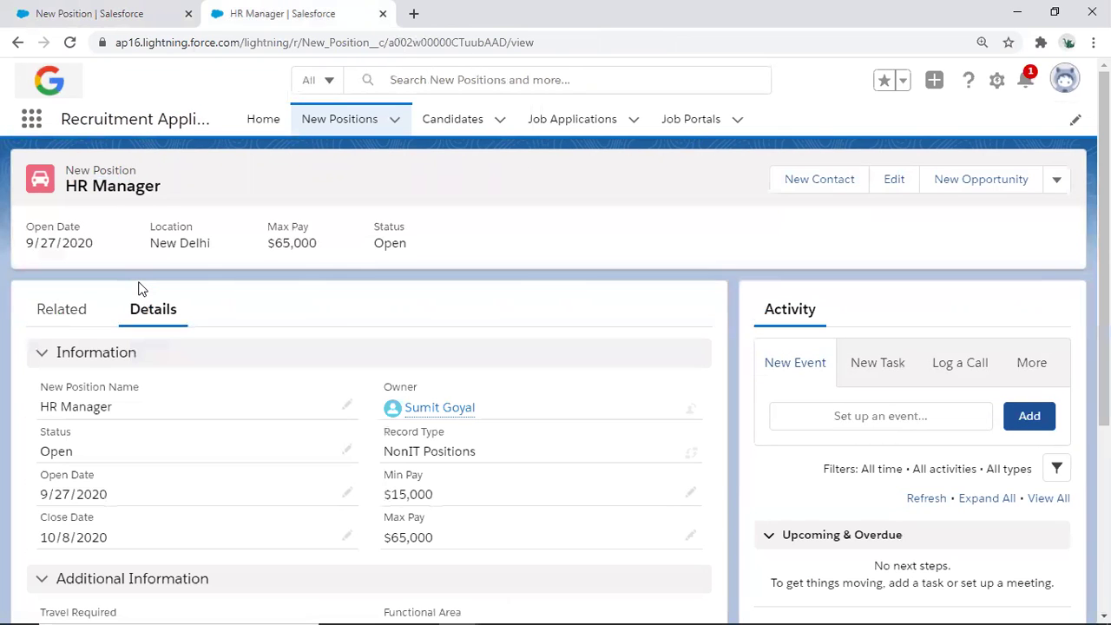
click(996, 80)
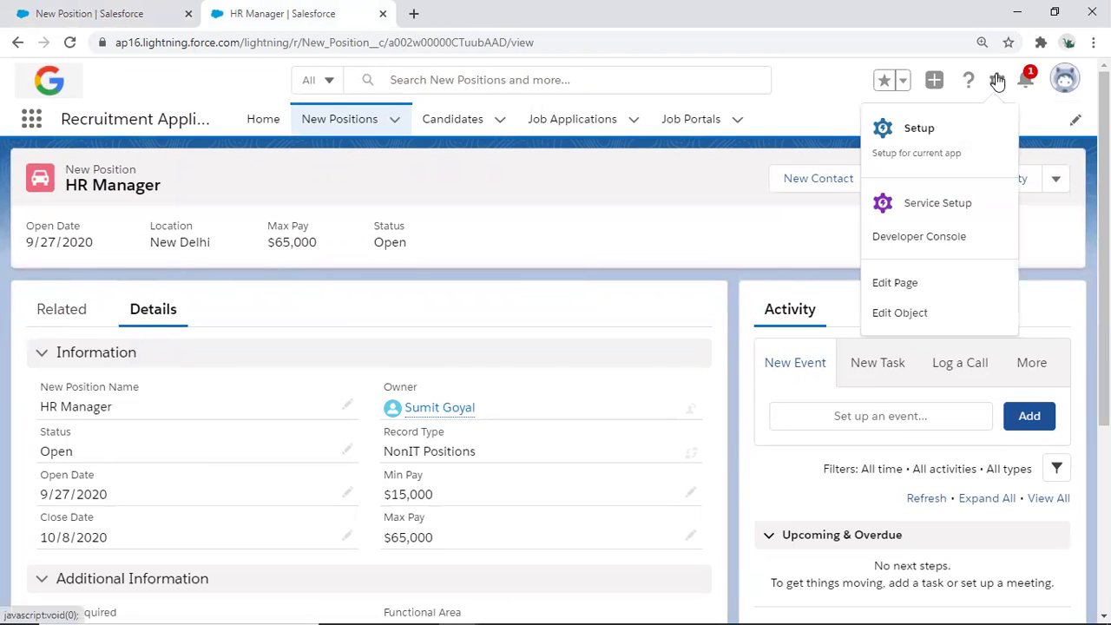
click(896, 293)
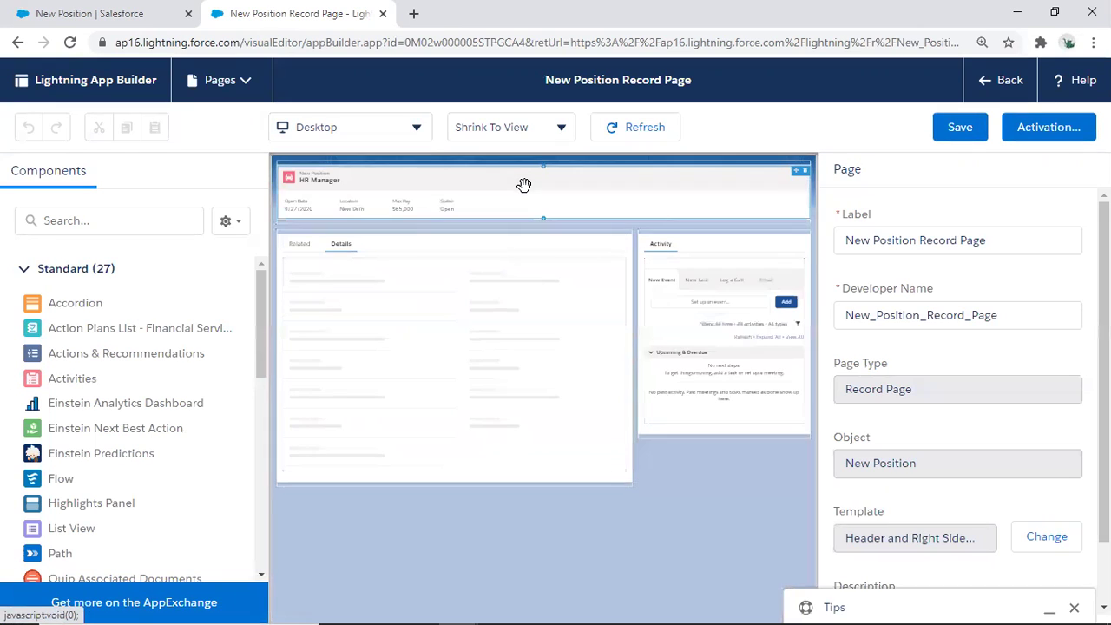
Step: Enable dynamic actions on the Highlights Panel and add the Edit action
click(523, 185)
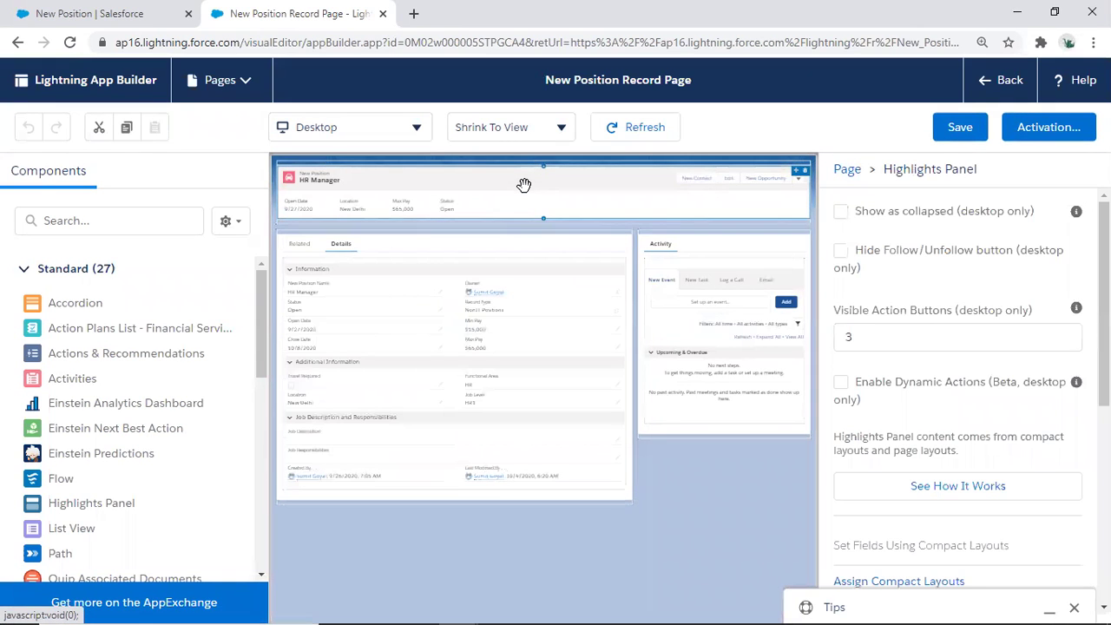
click(840, 382)
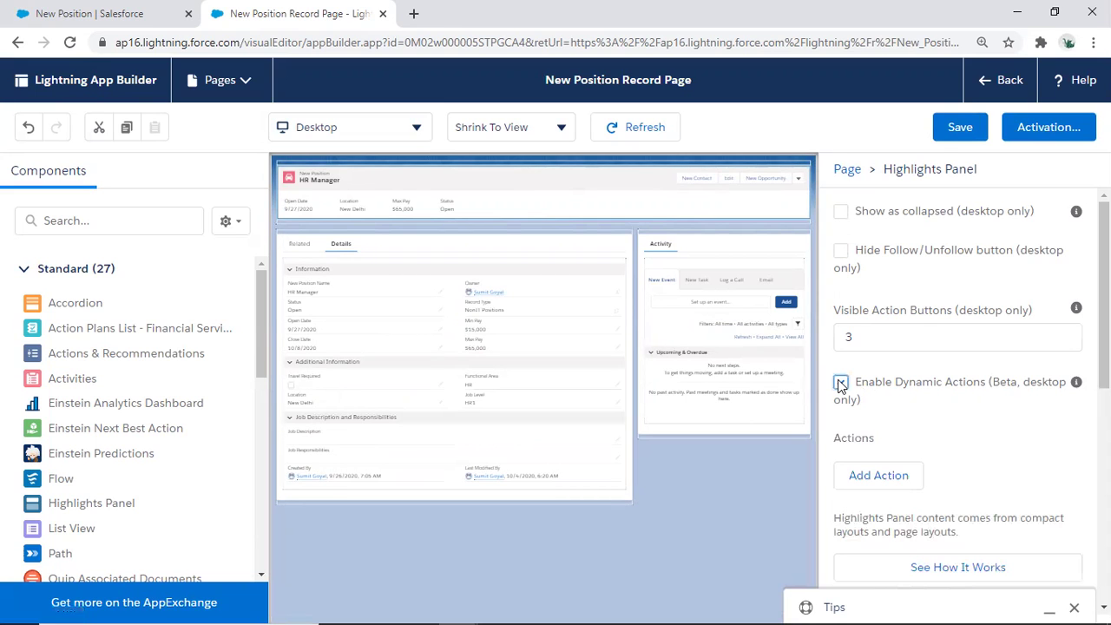
click(879, 477)
click(588, 419)
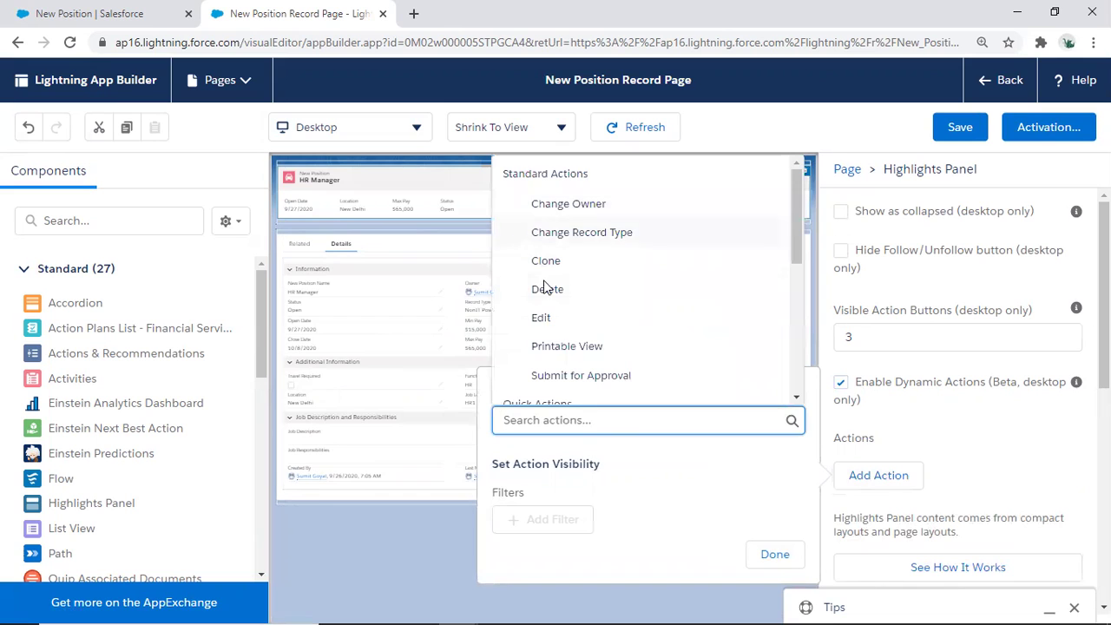
click(540, 317)
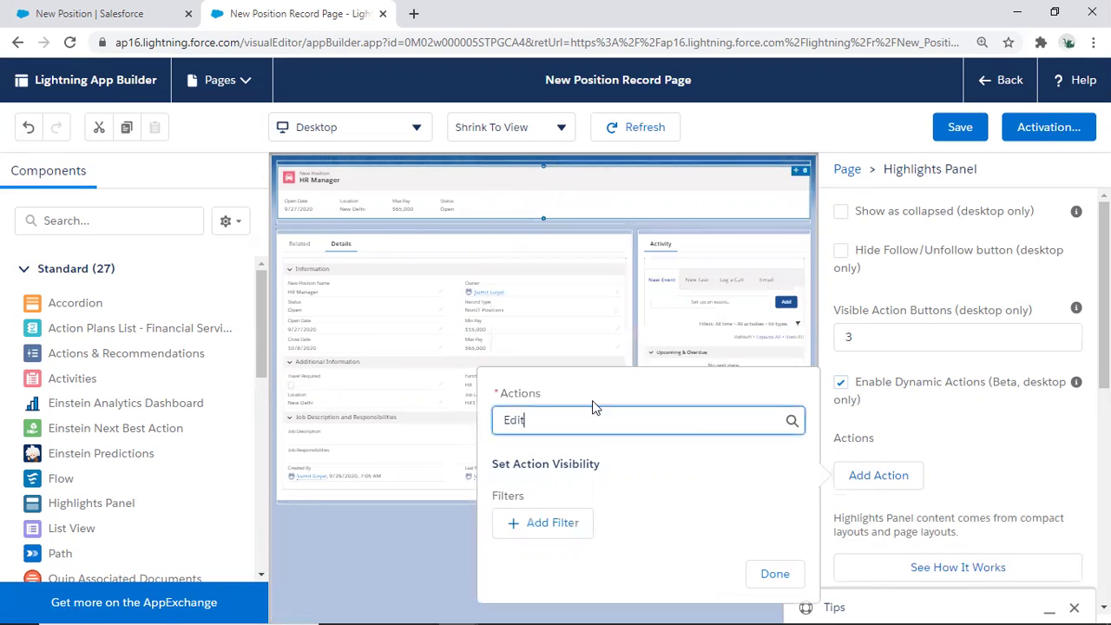
click(778, 573)
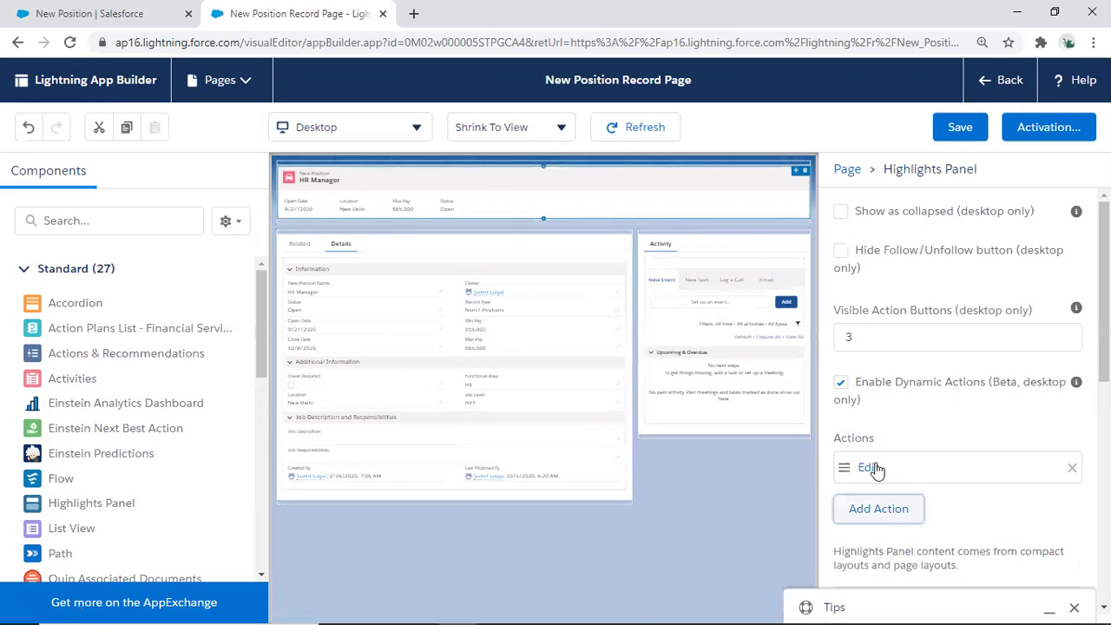
Step: Add the Clone and Delete actions to the Highlights Panel
click(876, 514)
click(556, 452)
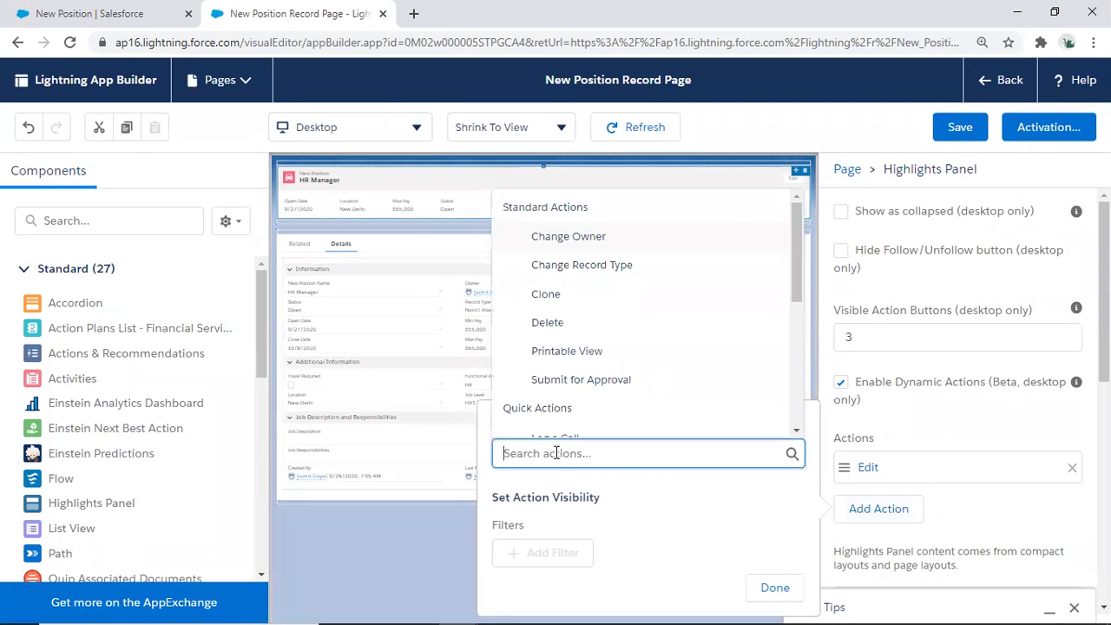
click(544, 294)
click(853, 363)
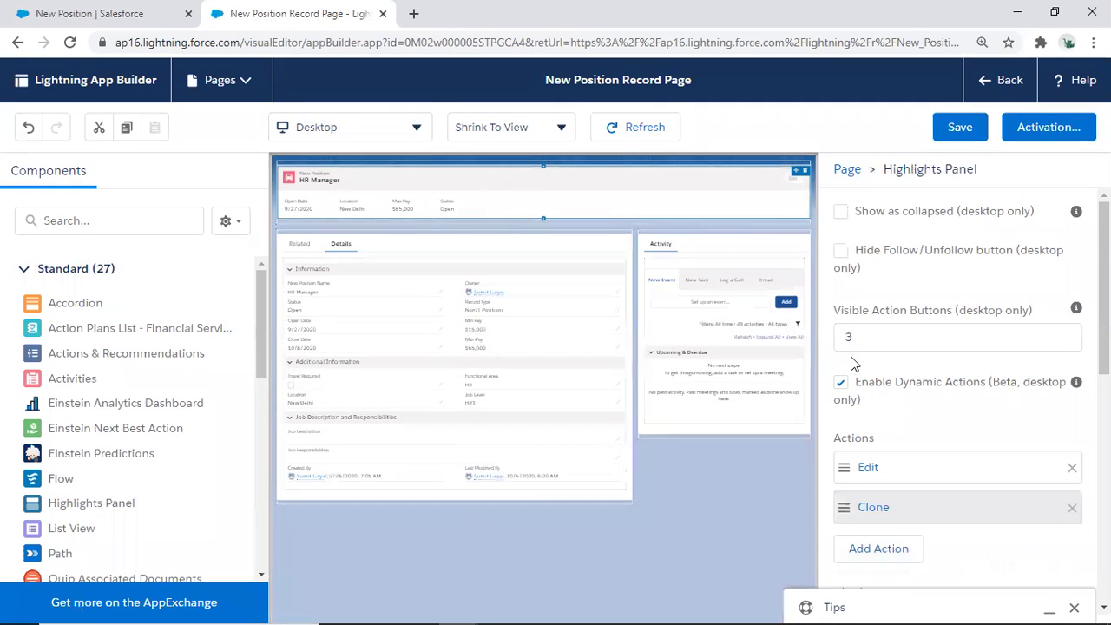
scroll(863, 391, down, 3)
click(875, 306)
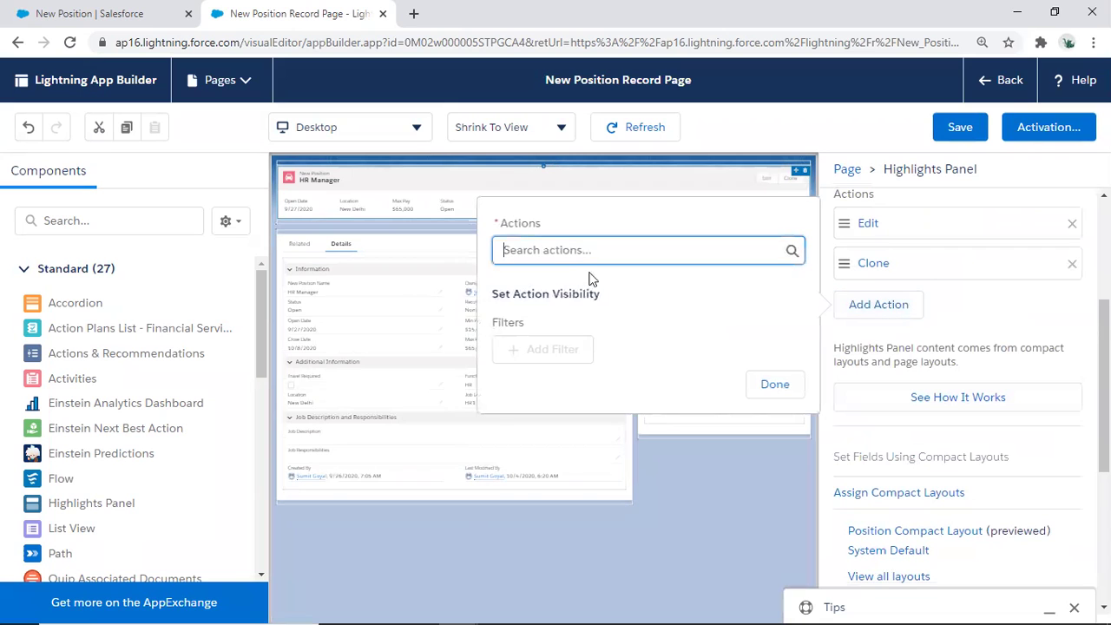
click(569, 252)
click(557, 368)
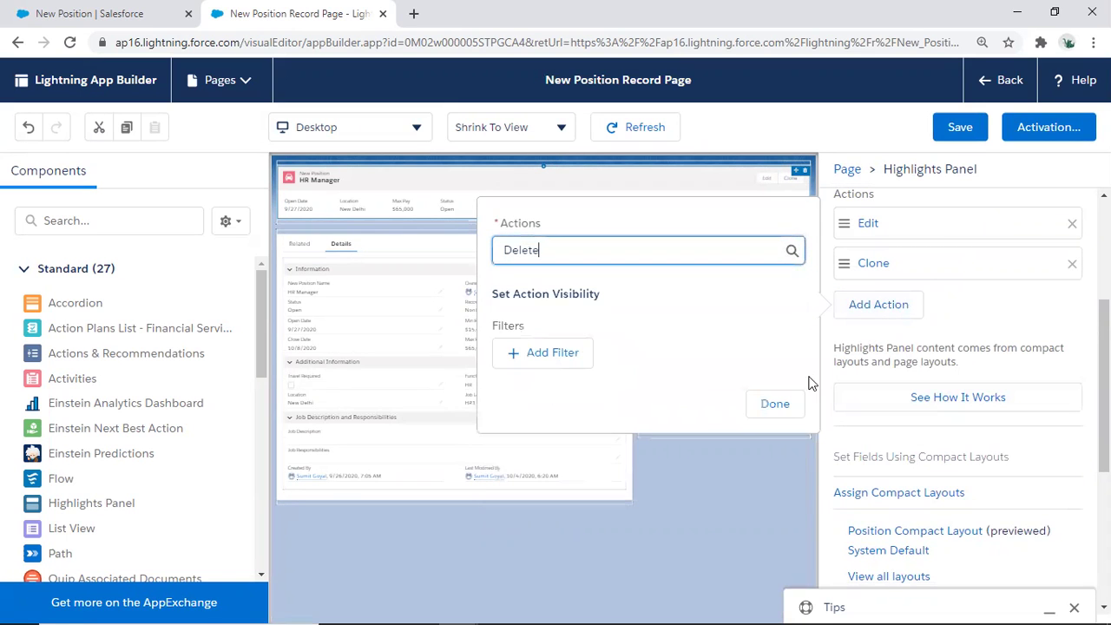
click(773, 404)
Step: Add the Share action and move it to the top of the action list
click(878, 345)
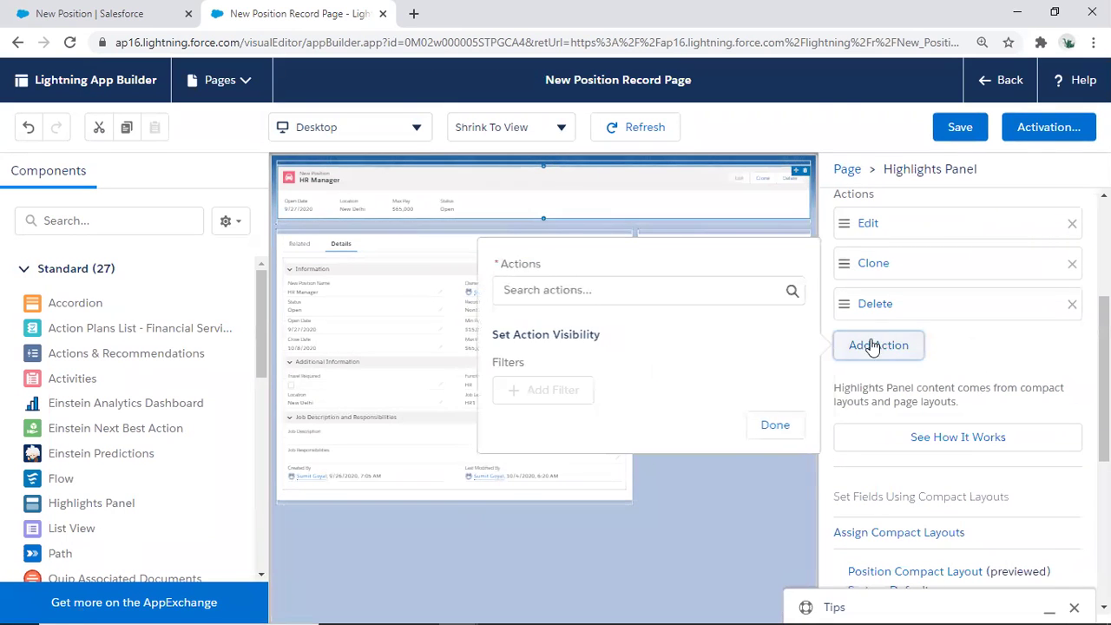
click(566, 291)
scroll(576, 272, down, 1)
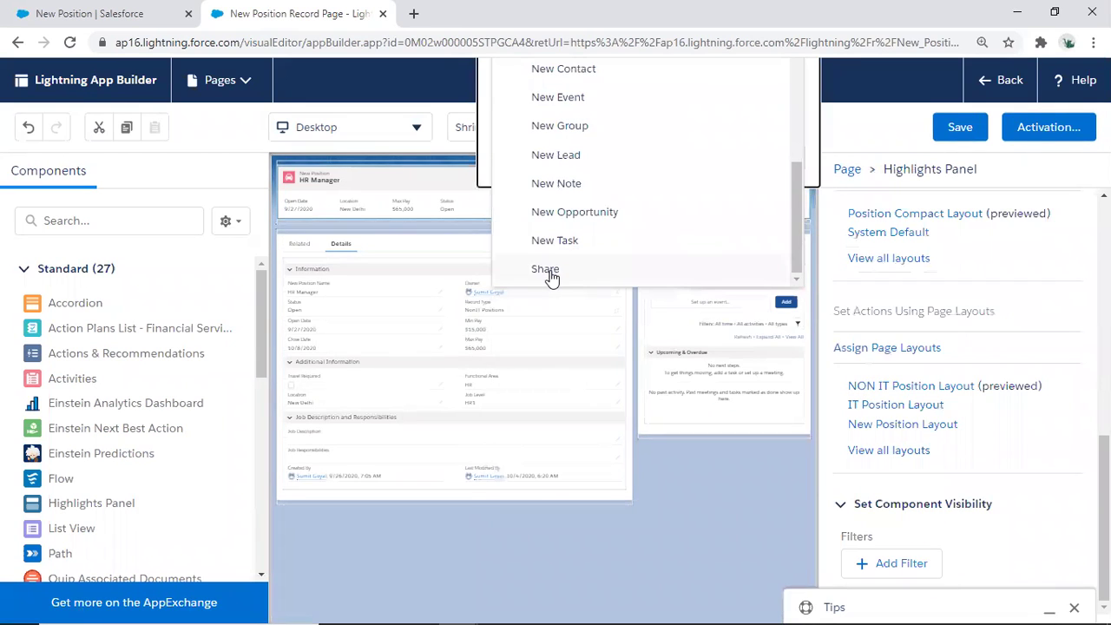
click(550, 275)
click(762, 184)
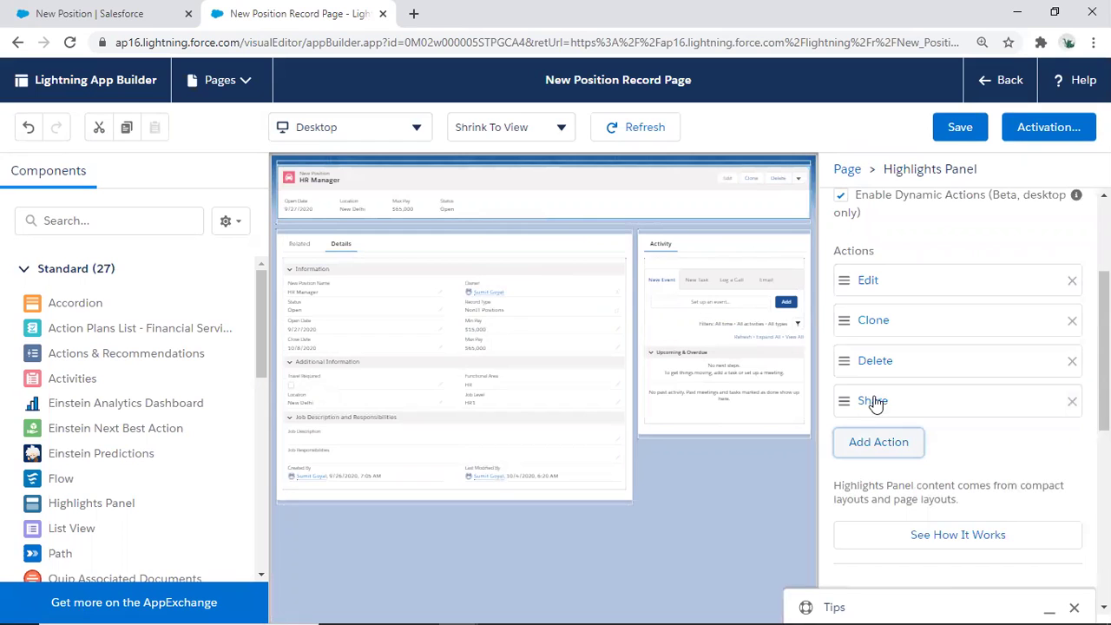
drag(843, 396, 860, 290)
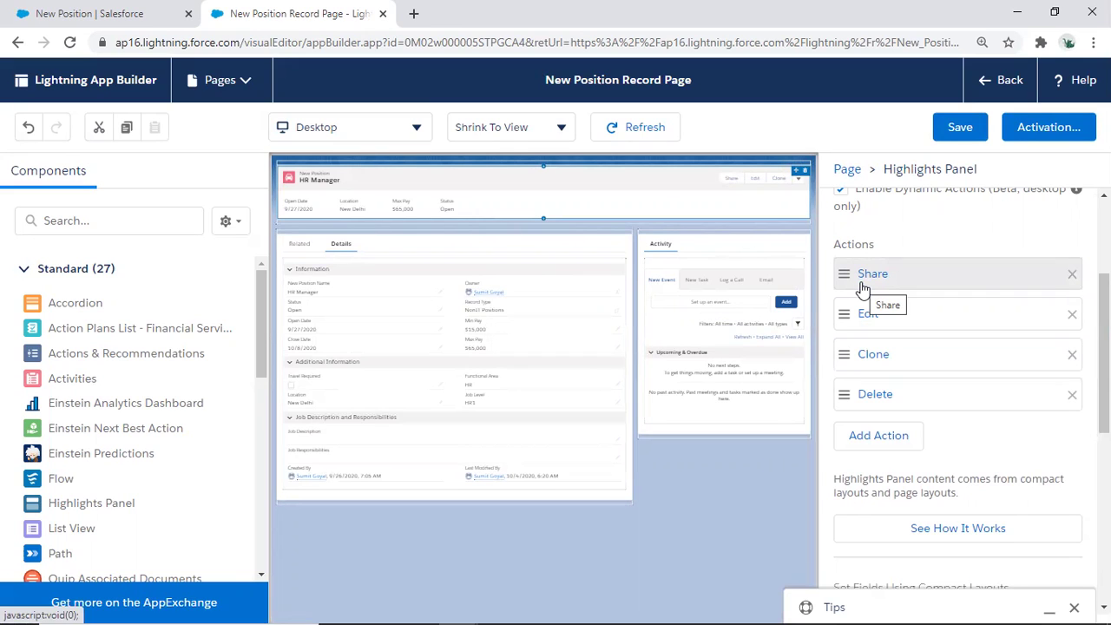
Step: Save the record page, review its Activation settings, and return to the HR Manager record
click(958, 126)
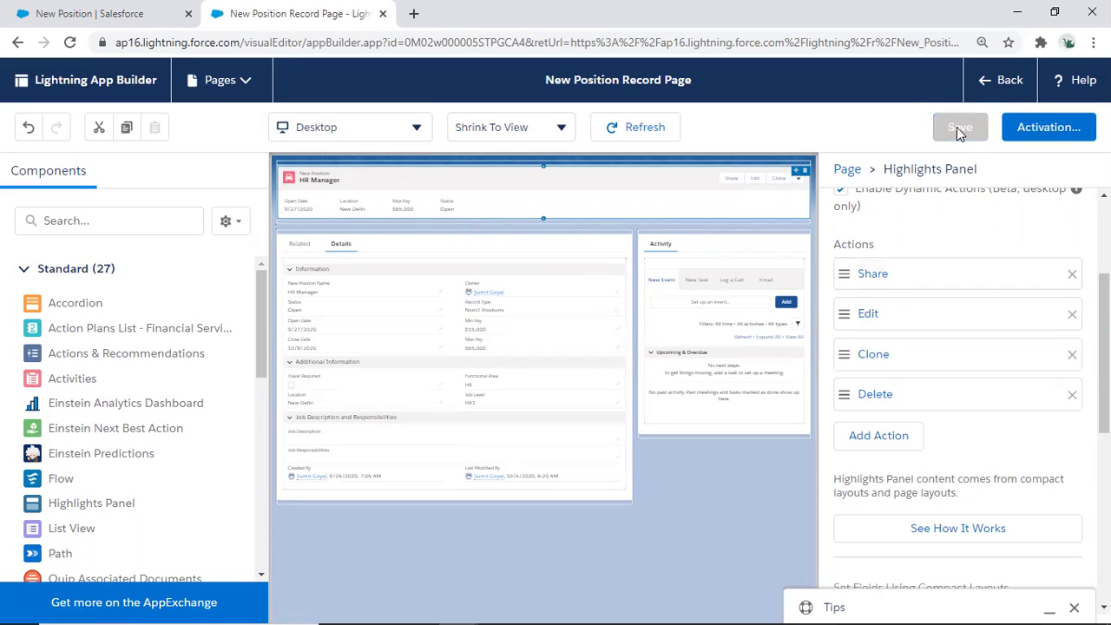
click(1045, 127)
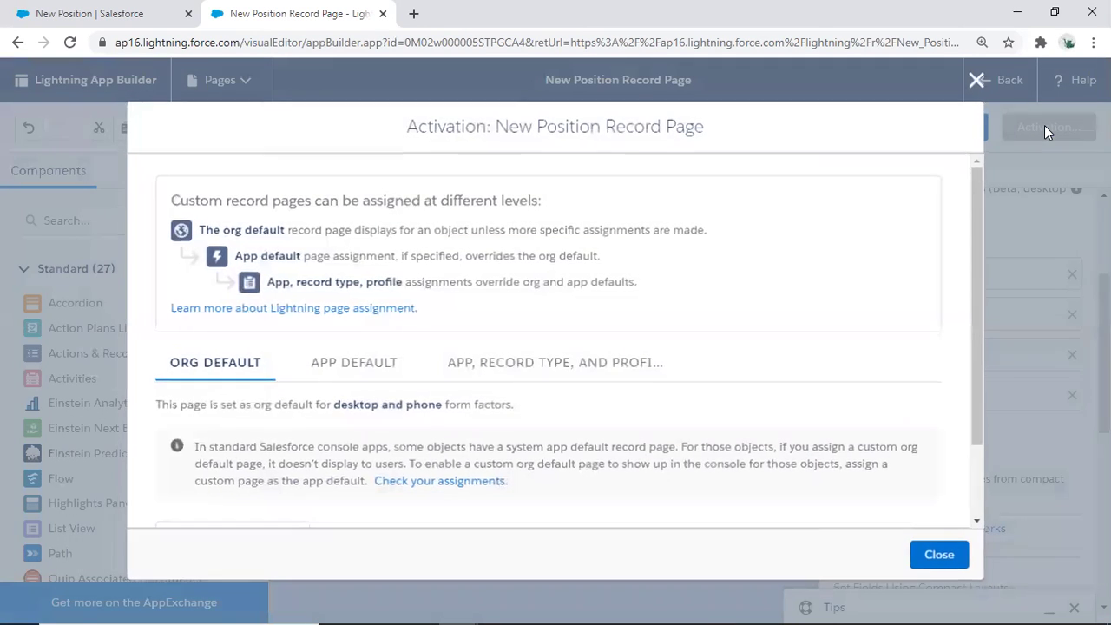
scroll(521, 310, down, 1)
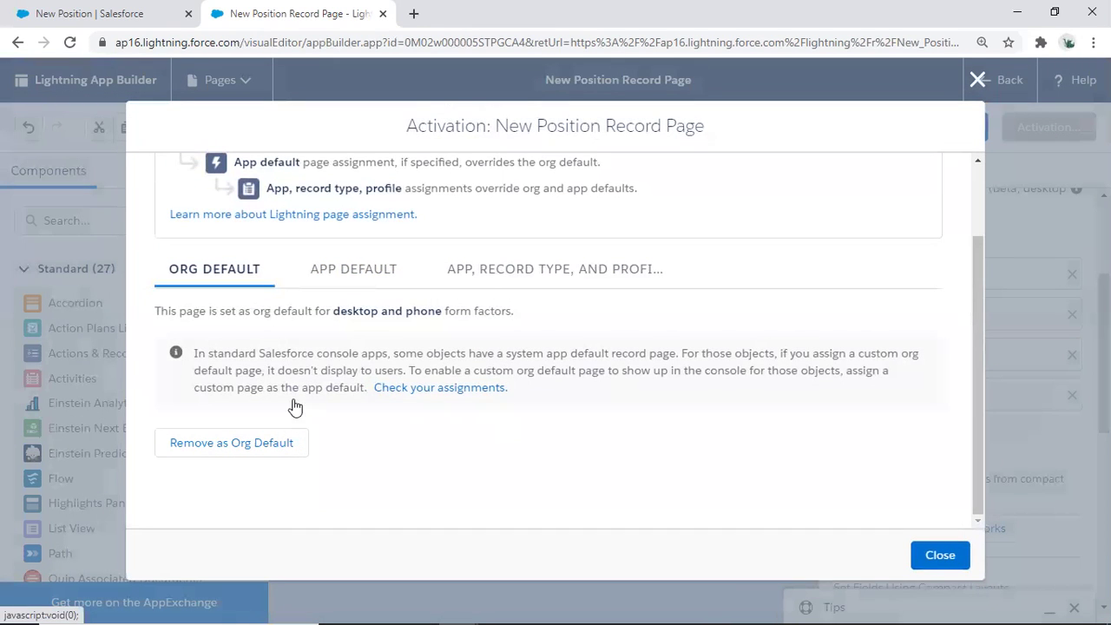
click(952, 562)
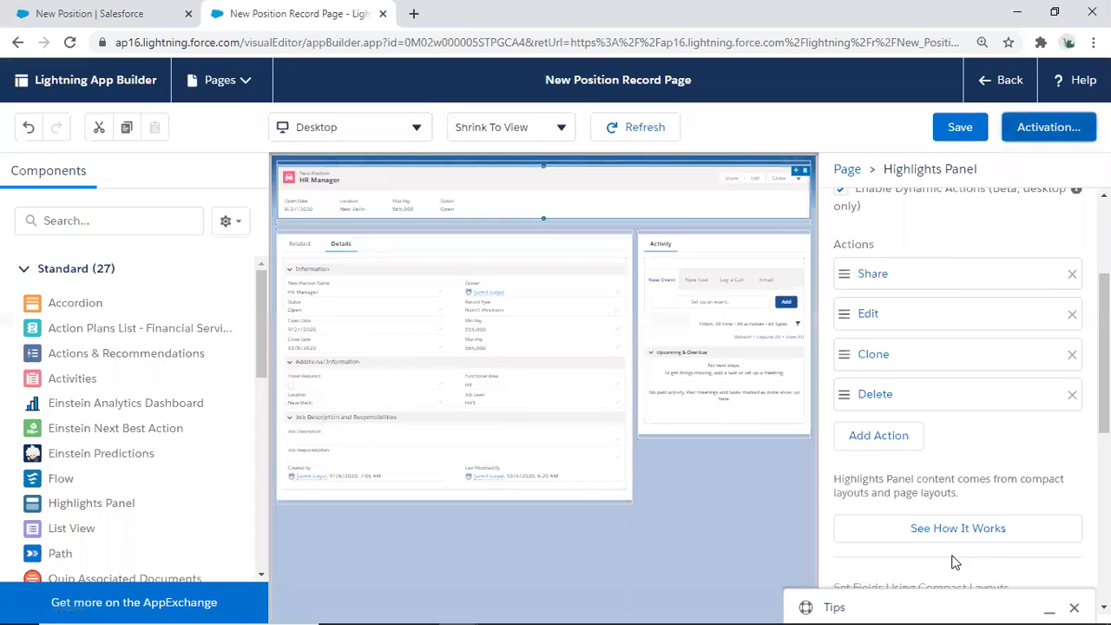
click(999, 83)
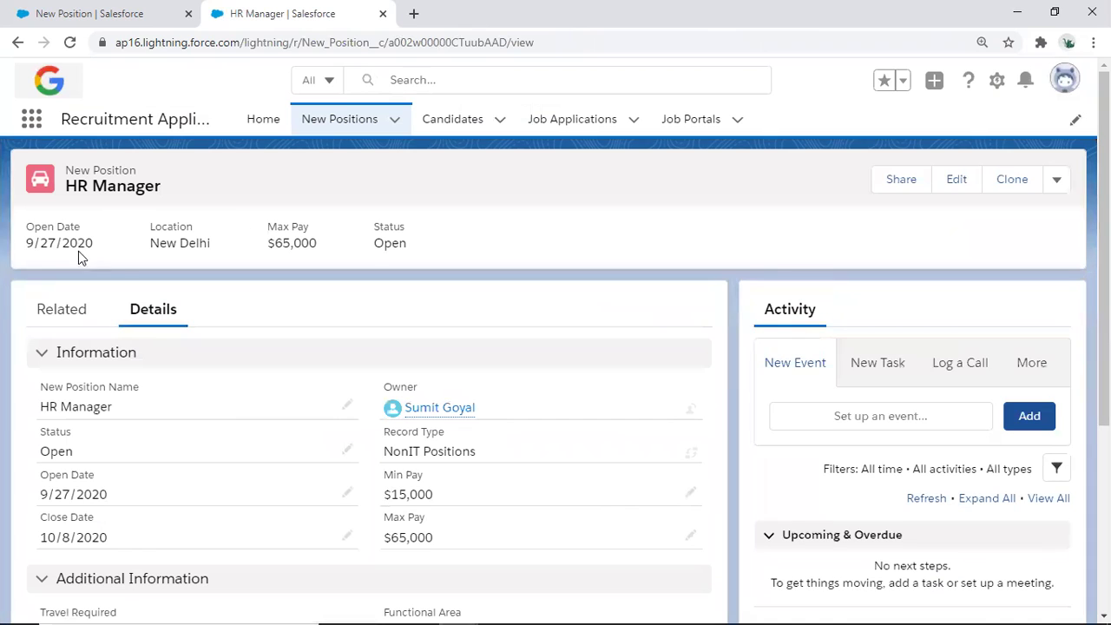
Step: Open Share on the HR Manager record and set the manual Read share to None
click(898, 180)
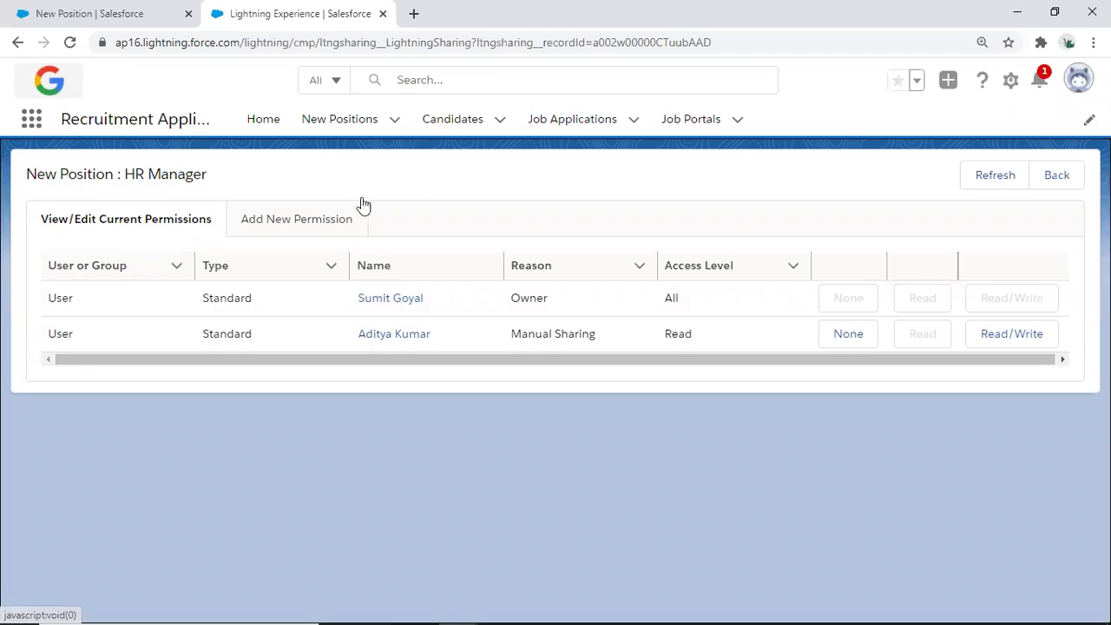
click(17, 43)
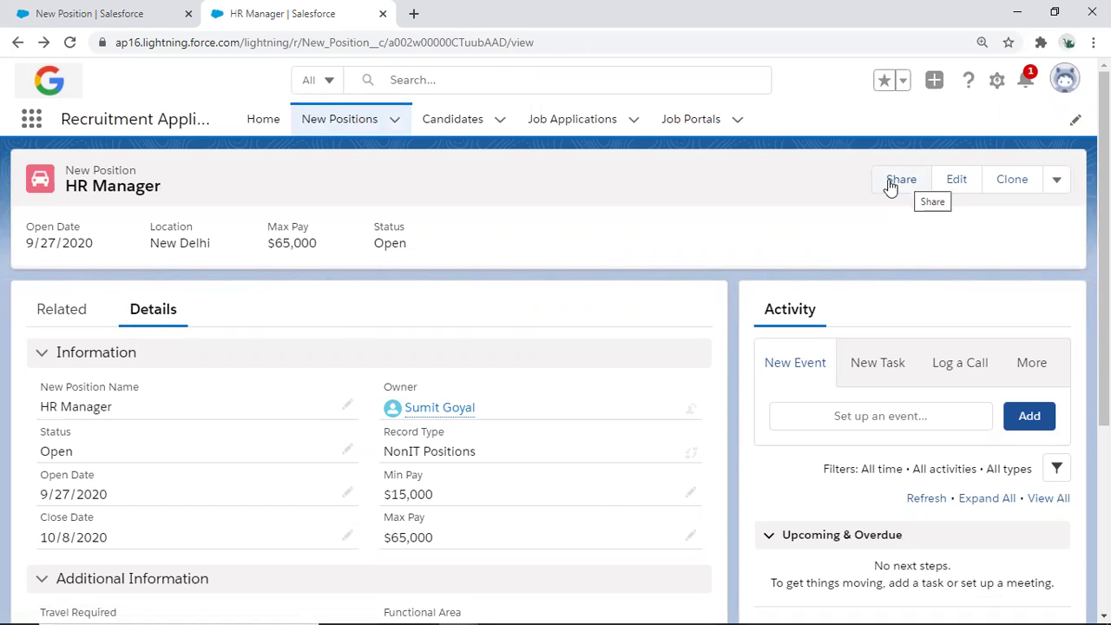
click(114, 13)
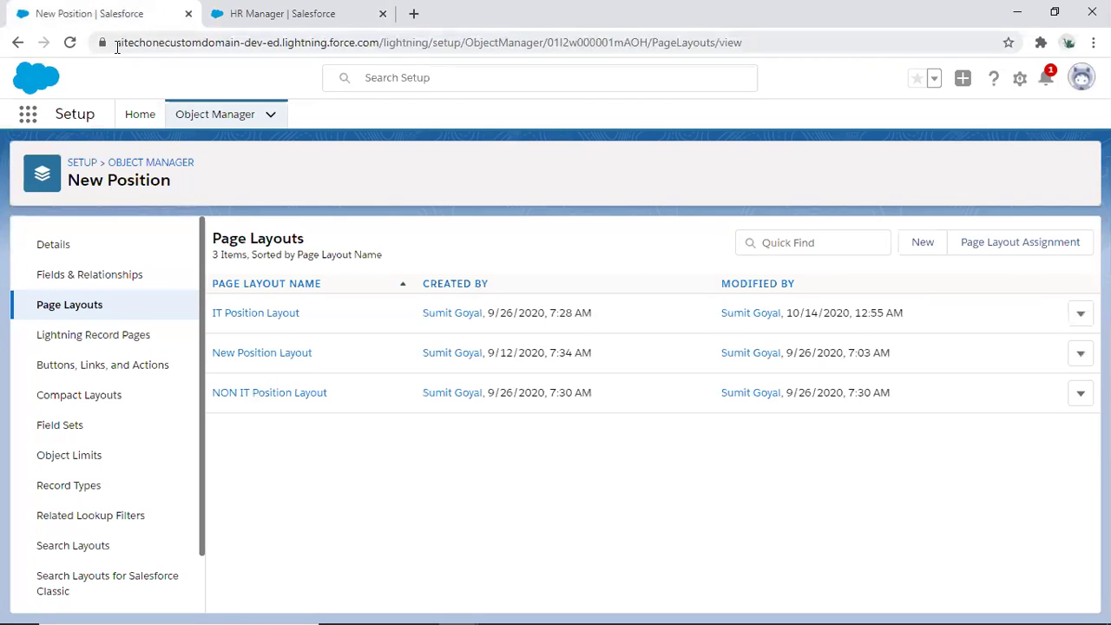
drag(116, 42, 184, 45)
click(286, 13)
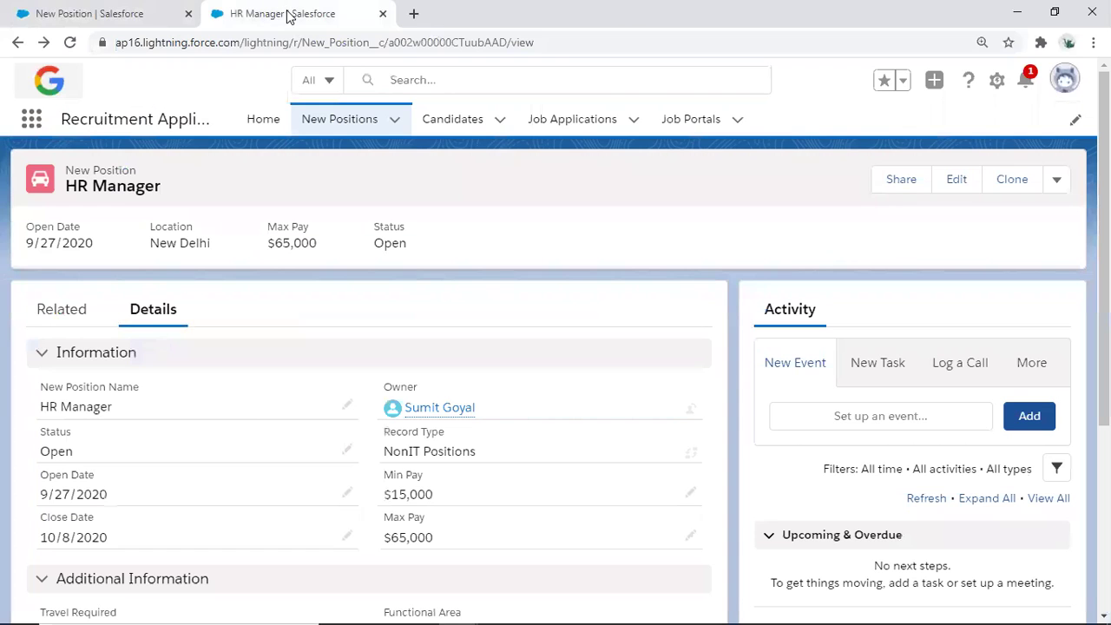
click(899, 184)
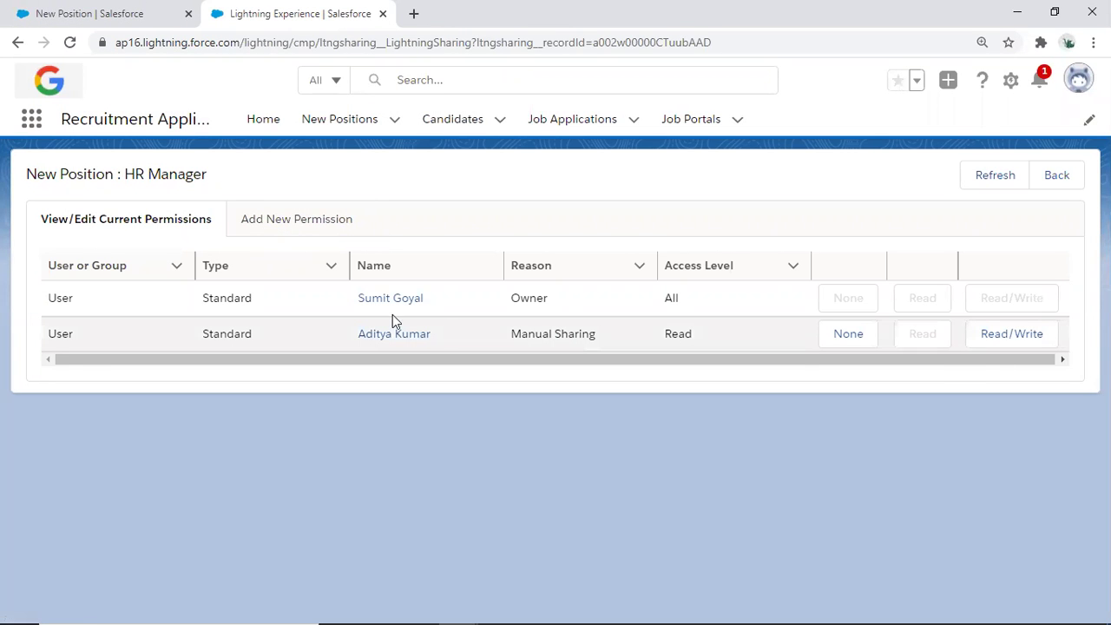
click(855, 336)
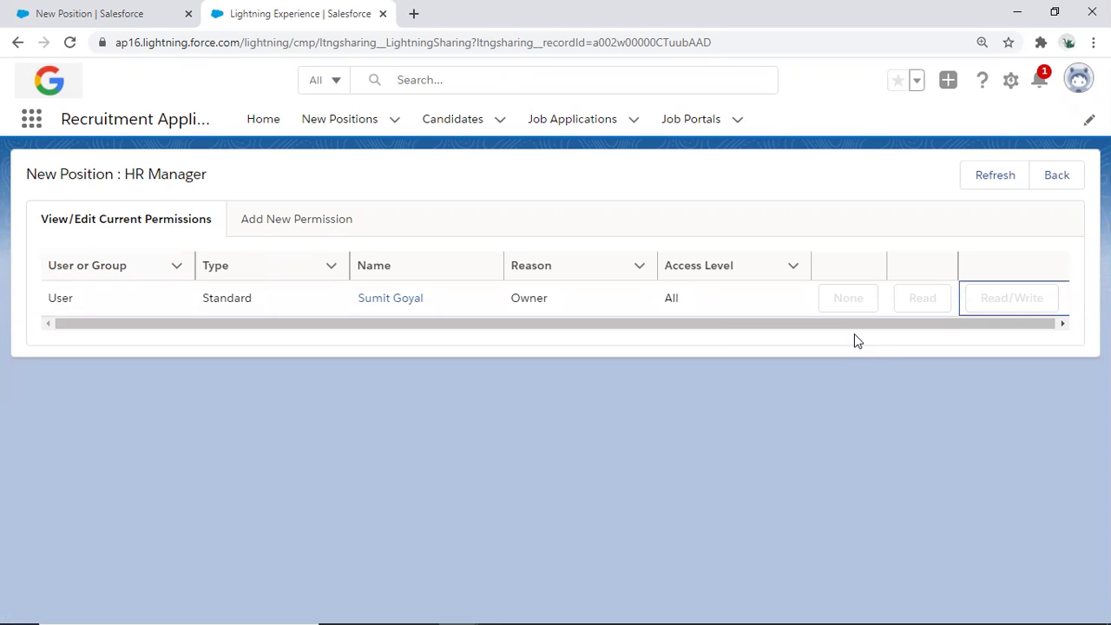
Step: Add a new permission and search Users for the standard user by name
click(285, 224)
click(286, 298)
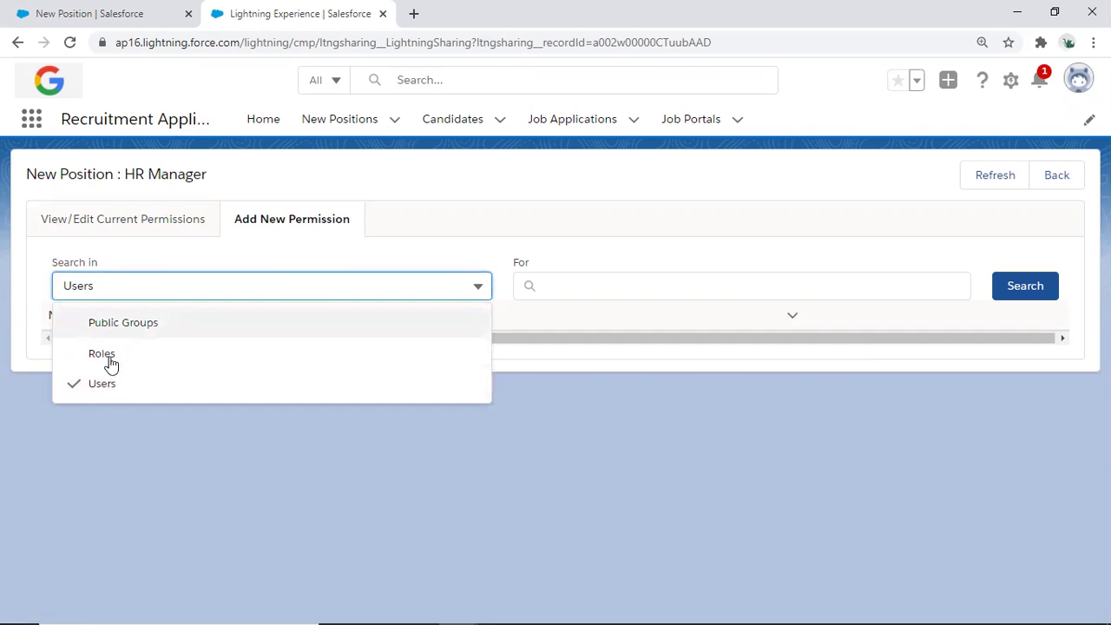
click(104, 389)
click(580, 288)
text(Adity)
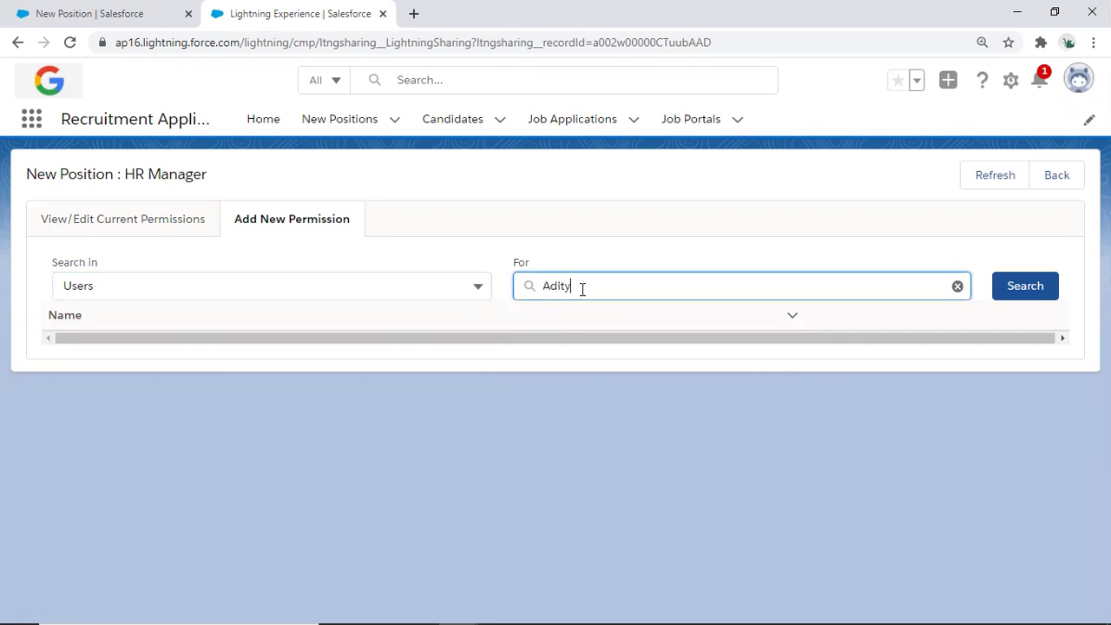
key(Return)
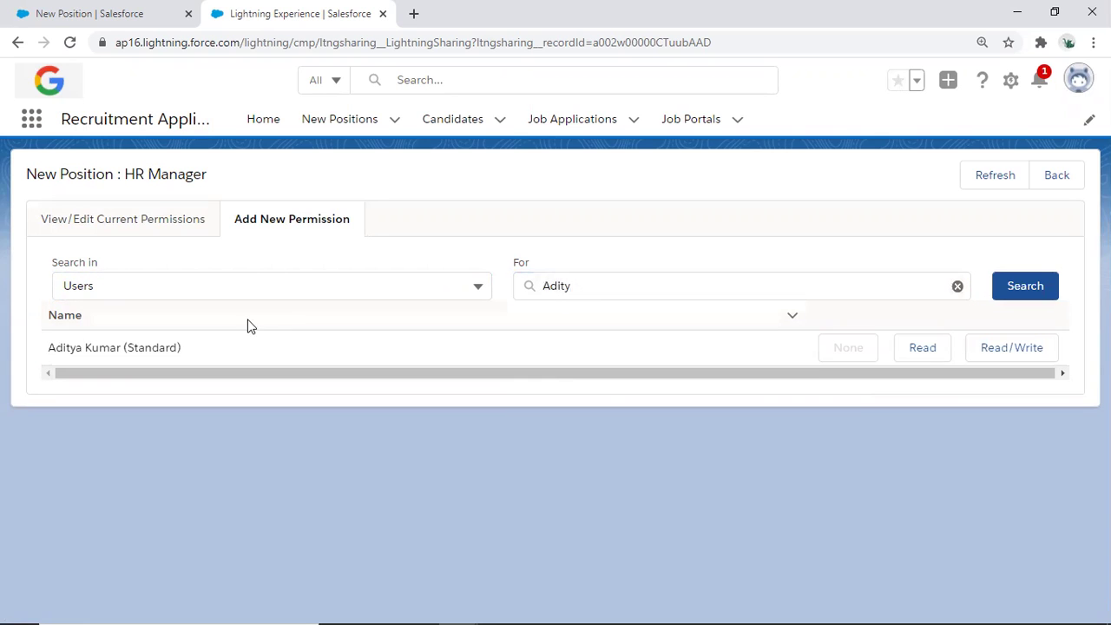
Step: Grant the found user Read access and view the current permissions list
click(171, 351)
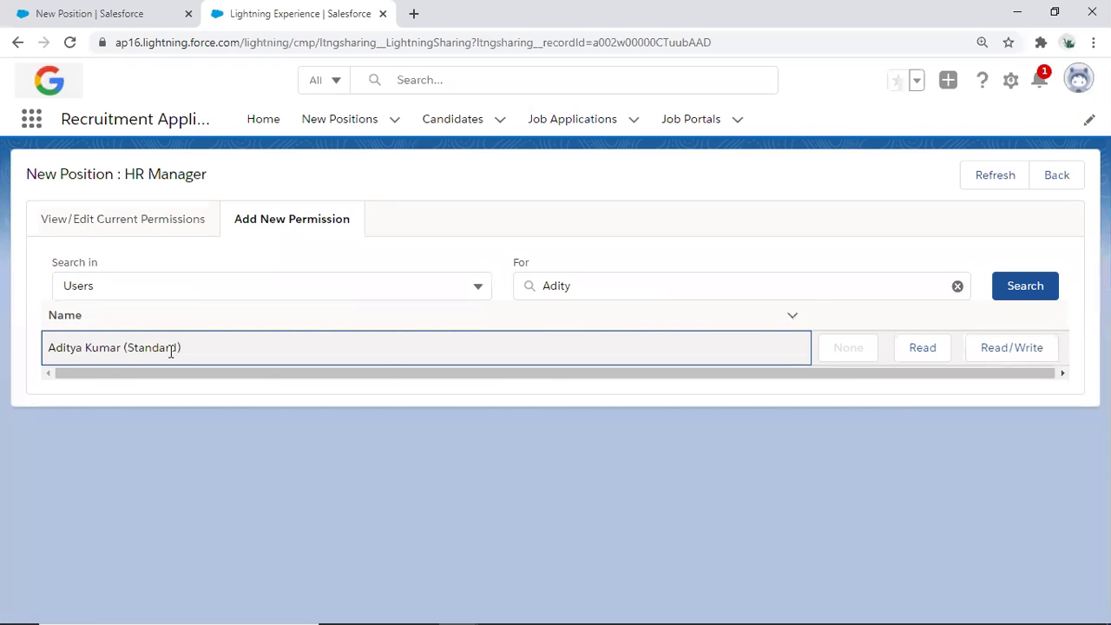
click(922, 351)
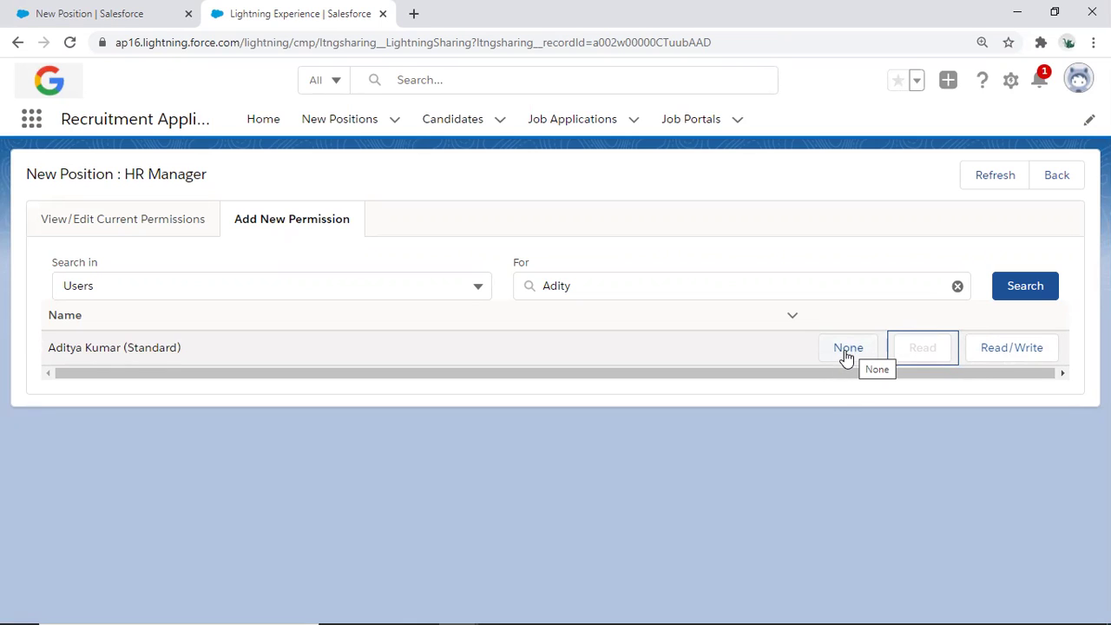
click(87, 222)
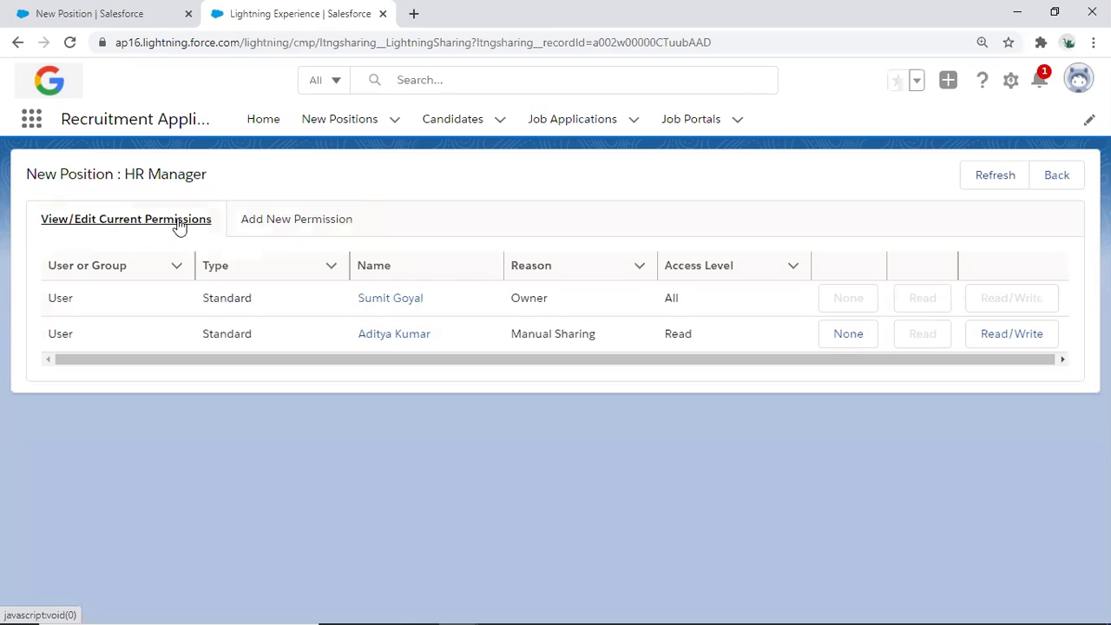
drag(125, 174, 188, 174)
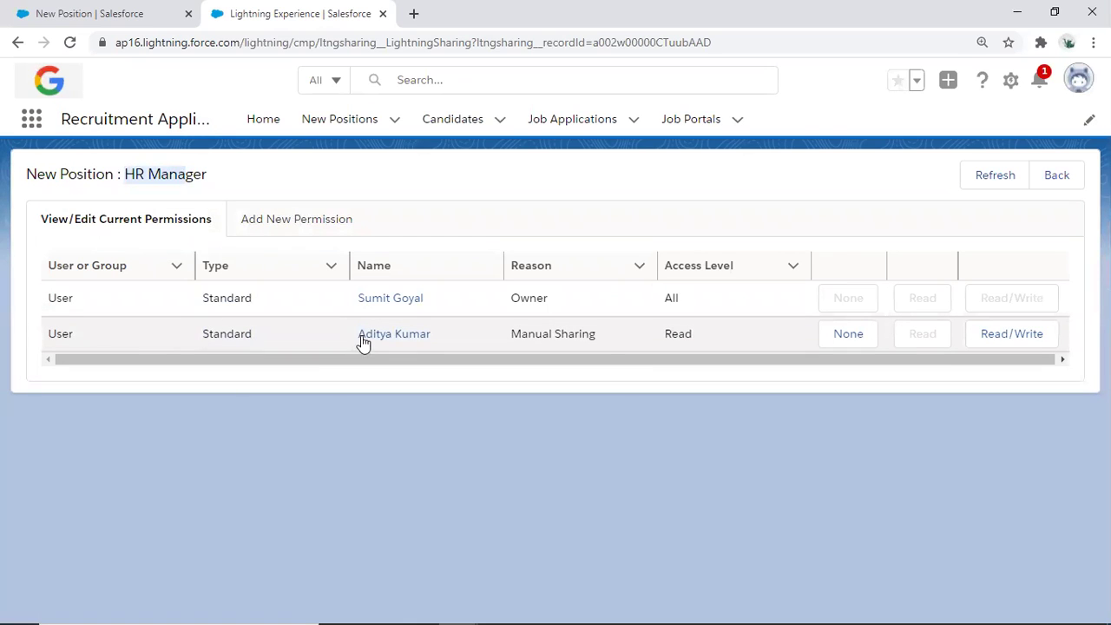
drag(520, 335, 581, 335)
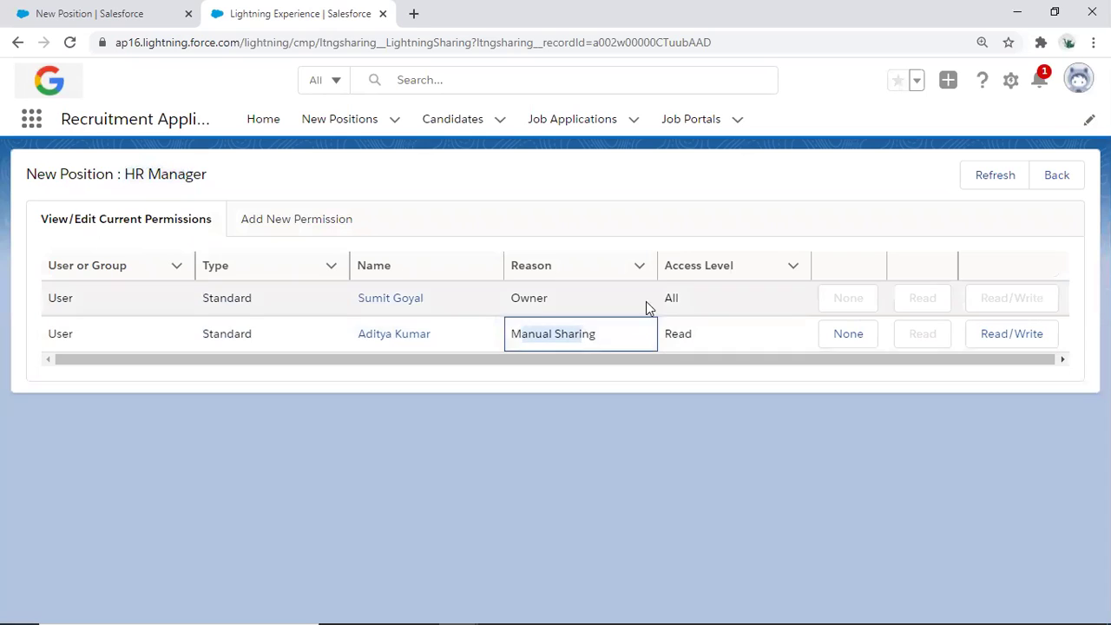
drag(664, 334, 710, 334)
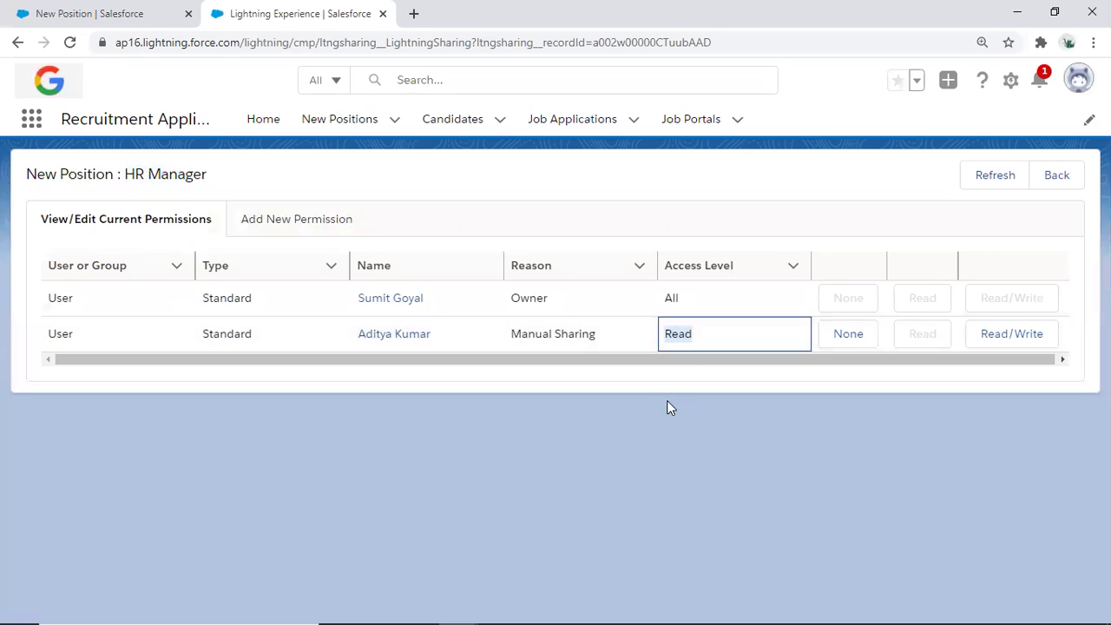